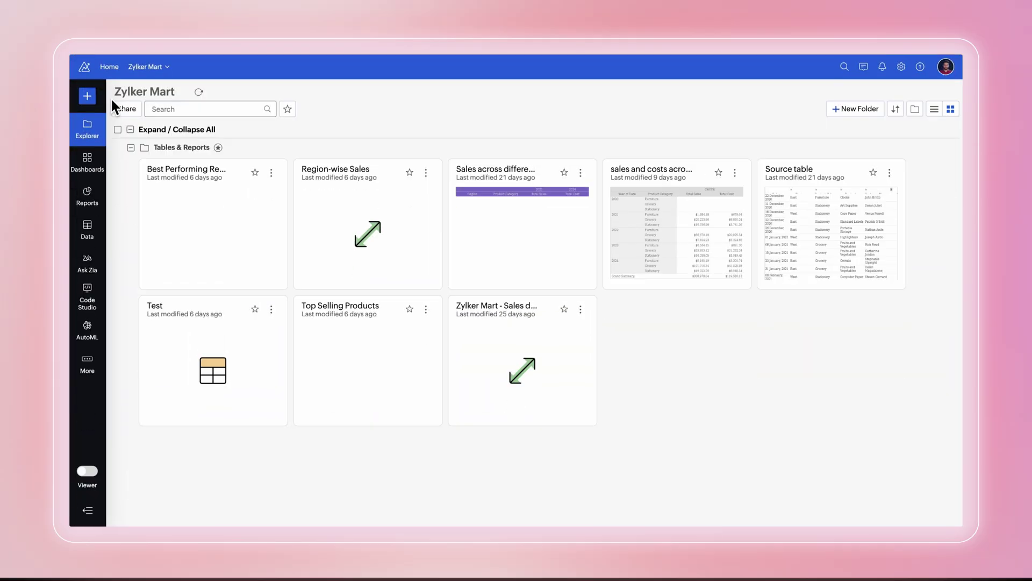
# Step: Create a new pivot view using Source table as the base table
pyautogui.click(87, 95)
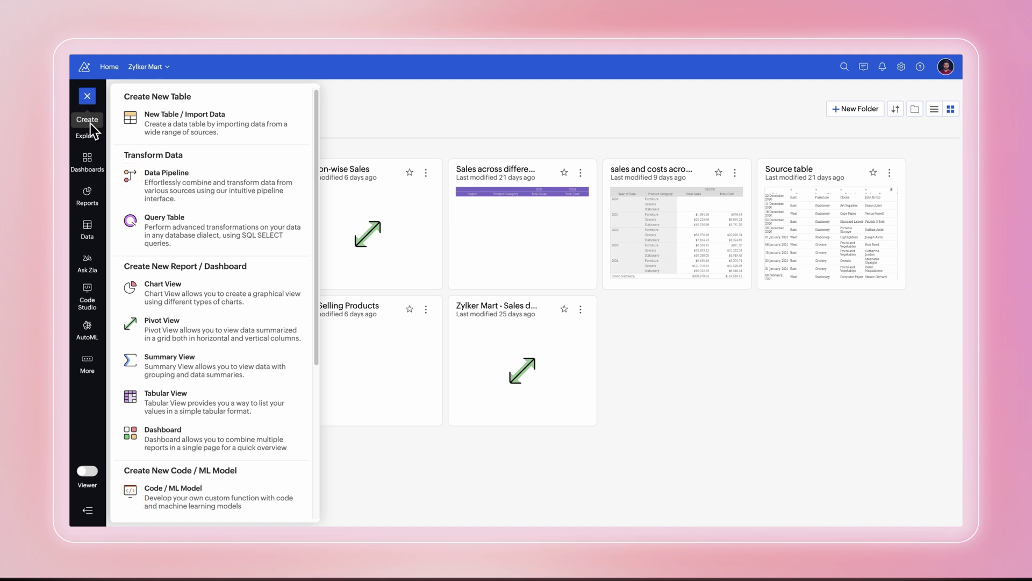
pyautogui.click(166, 325)
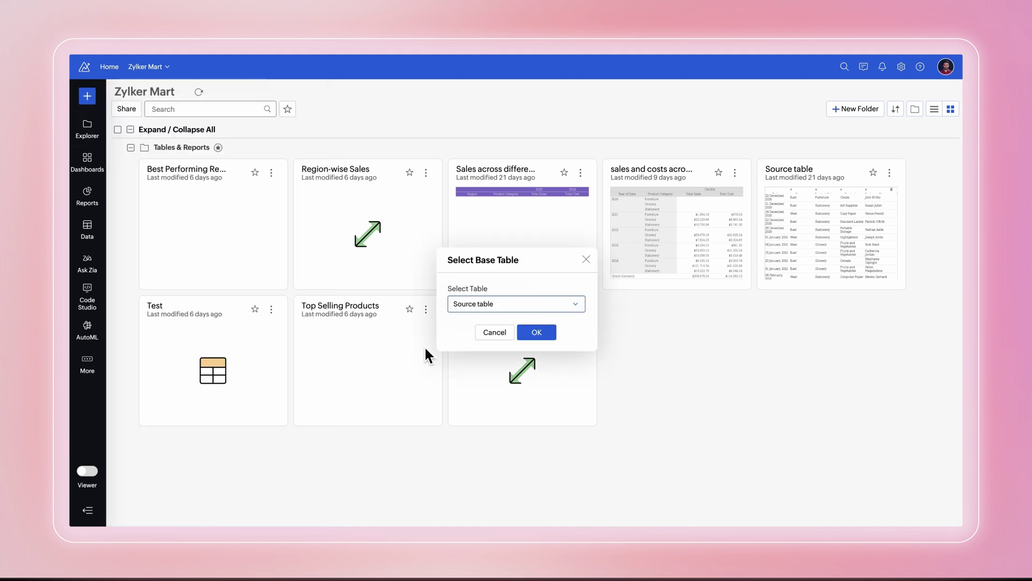
pyautogui.click(530, 334)
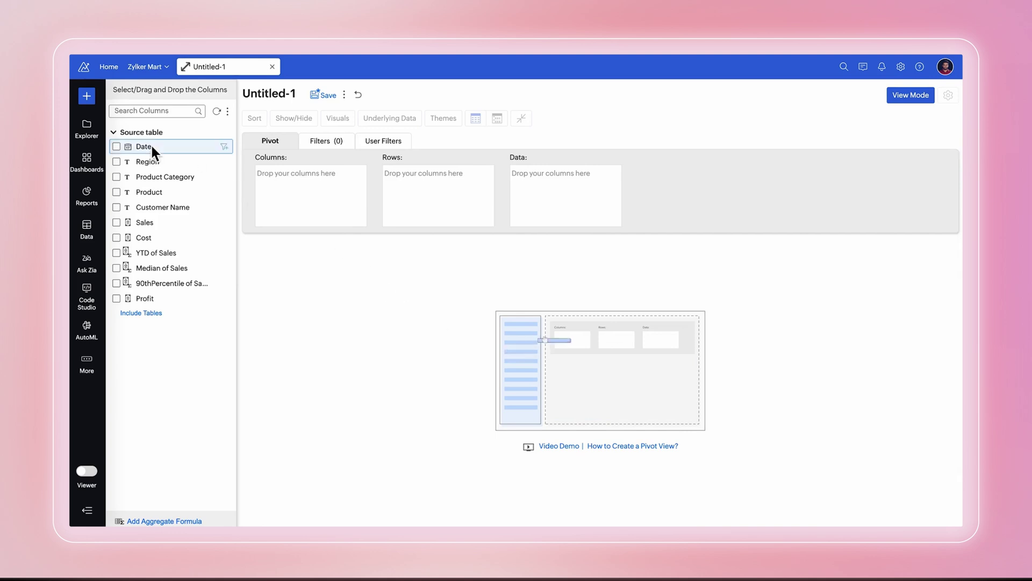
# Step: Build the pivot with Date in columns, Region in rows and Sales as data
pyautogui.moveTo(150, 144); pyautogui.dragTo(292, 188)
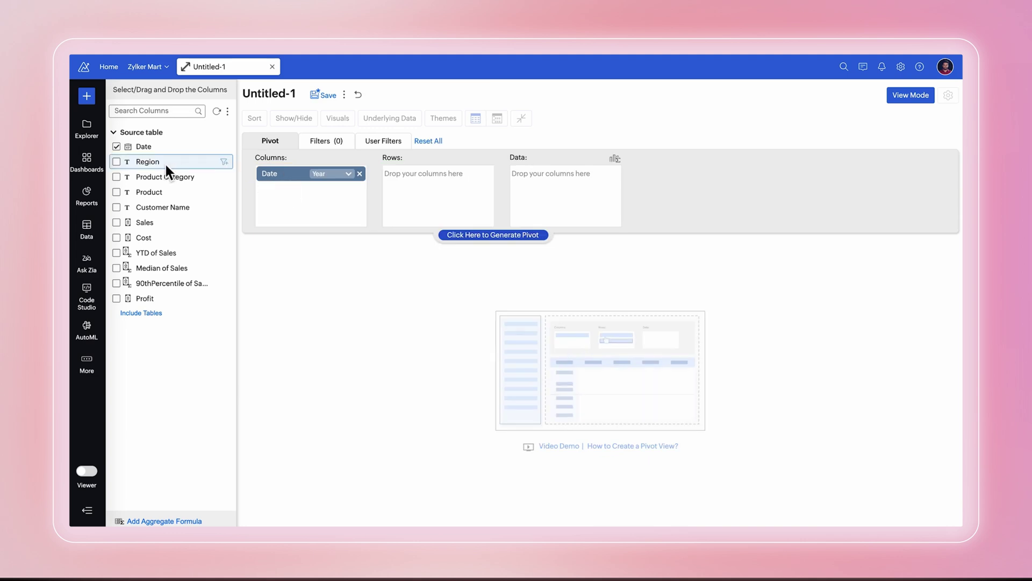
pyautogui.moveTo(166, 162); pyautogui.dragTo(441, 198)
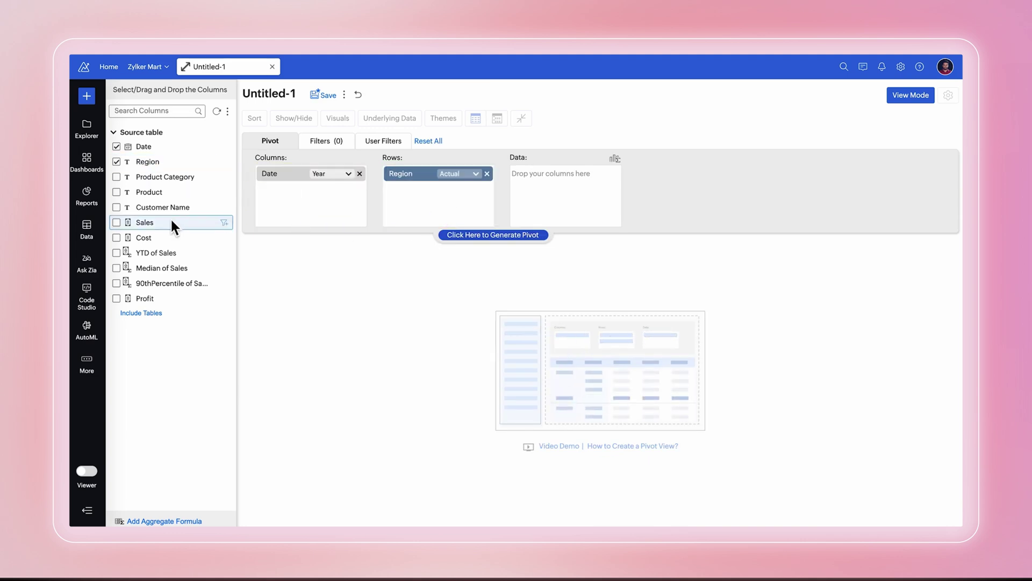
pyautogui.moveTo(170, 221); pyautogui.dragTo(582, 200)
pyautogui.click(506, 236)
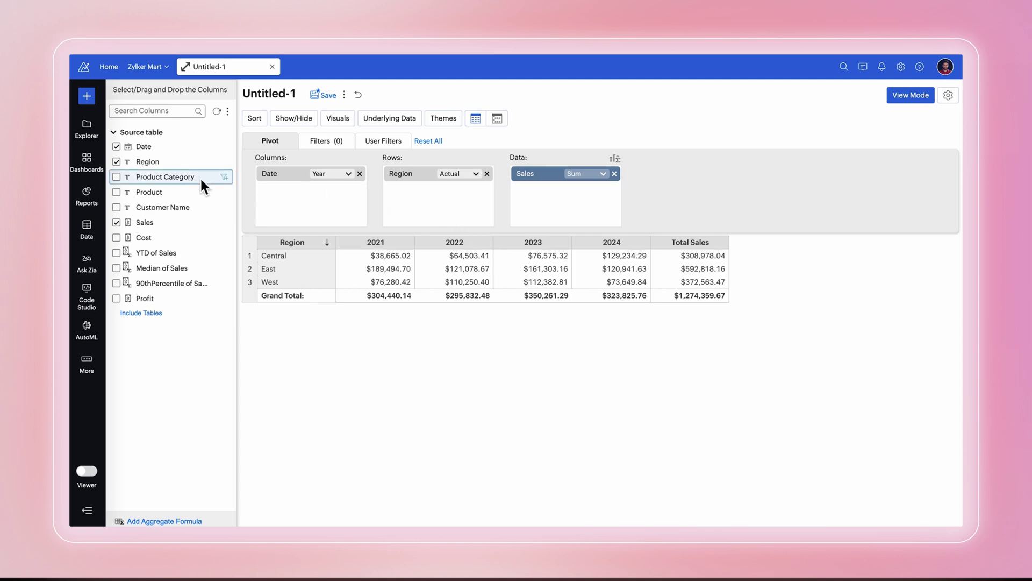
# Step: Add Product Category under Region in rows and Cost and Profit to data, then regenerate
pyautogui.moveTo(202, 180); pyautogui.dragTo(463, 192)
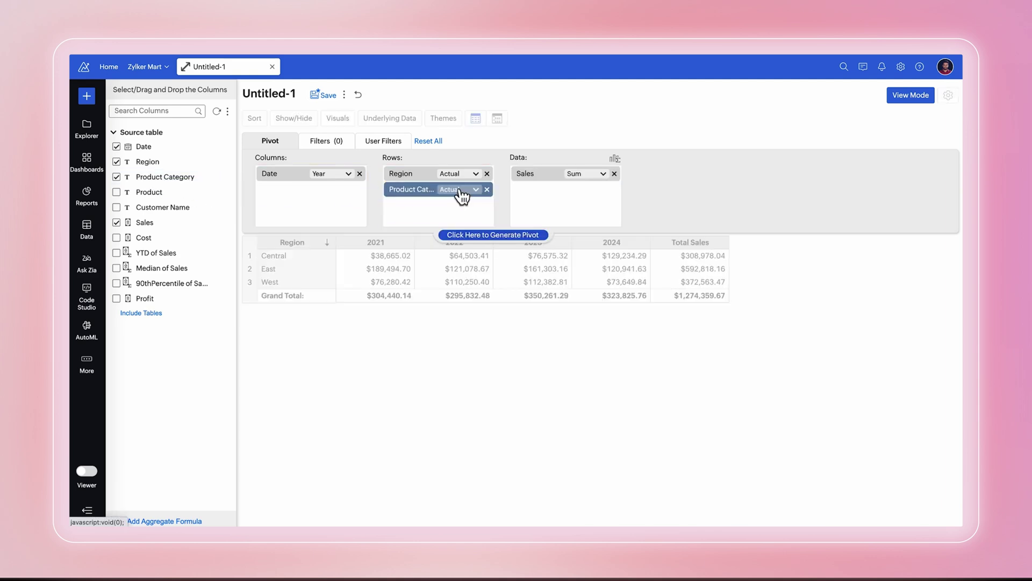
pyautogui.moveTo(202, 237); pyautogui.dragTo(562, 205)
pyautogui.moveTo(150, 299); pyautogui.dragTo(573, 212)
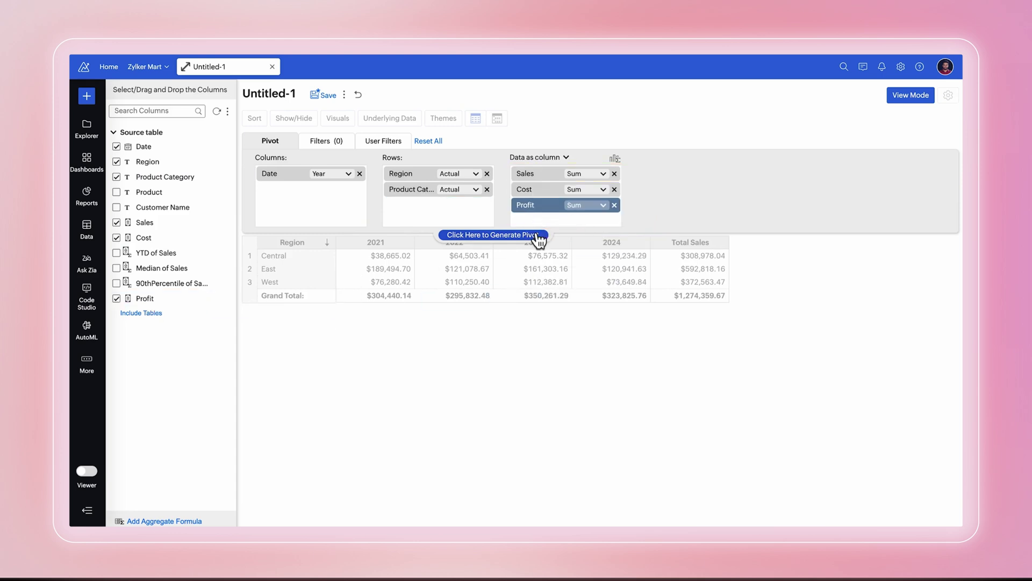
pyautogui.click(491, 238)
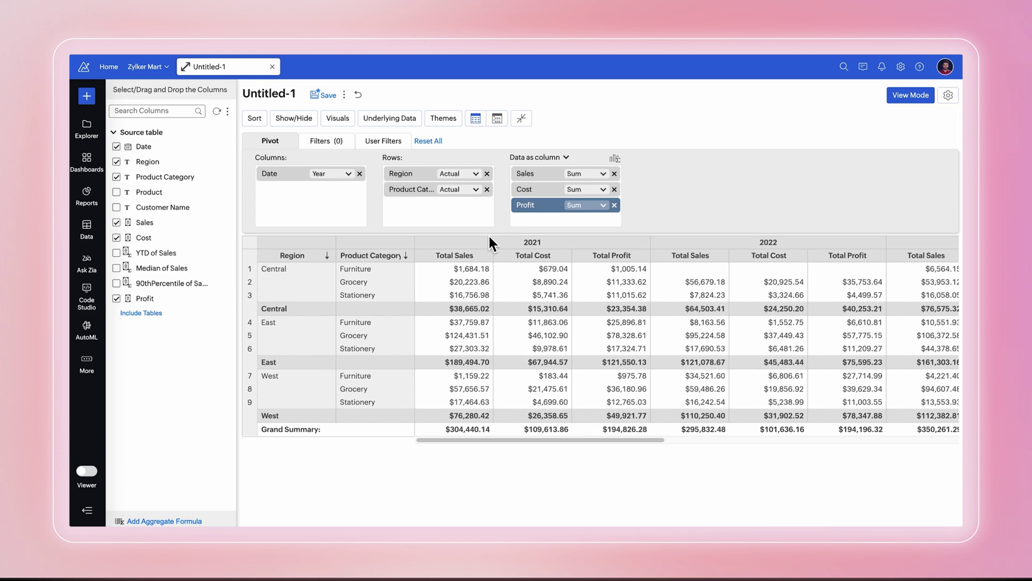
# Step: Add a Date filter keeping only 2024 and 2023, then regenerate the pivot
pyautogui.click(330, 140)
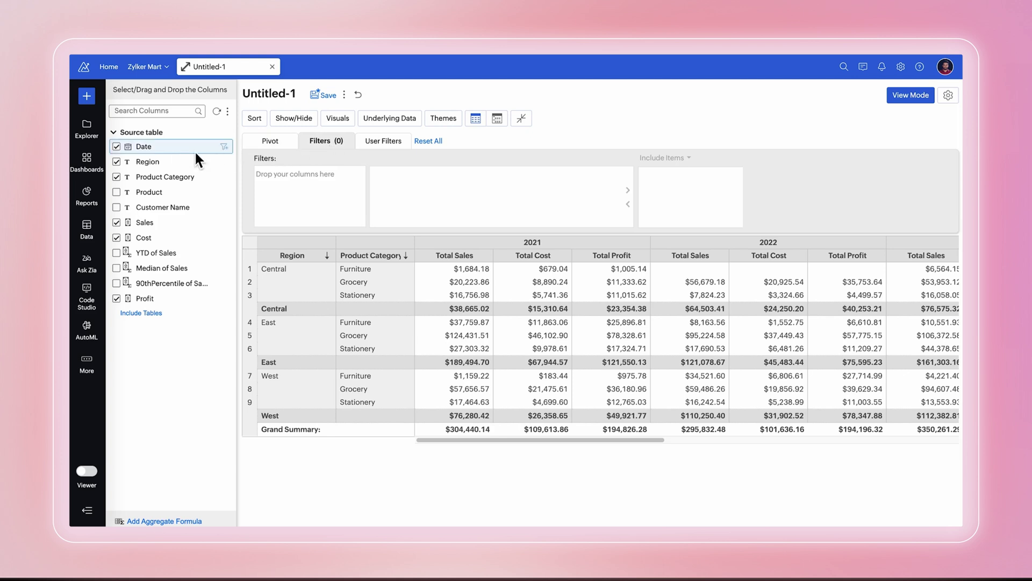
pyautogui.moveTo(194, 149); pyautogui.dragTo(319, 180)
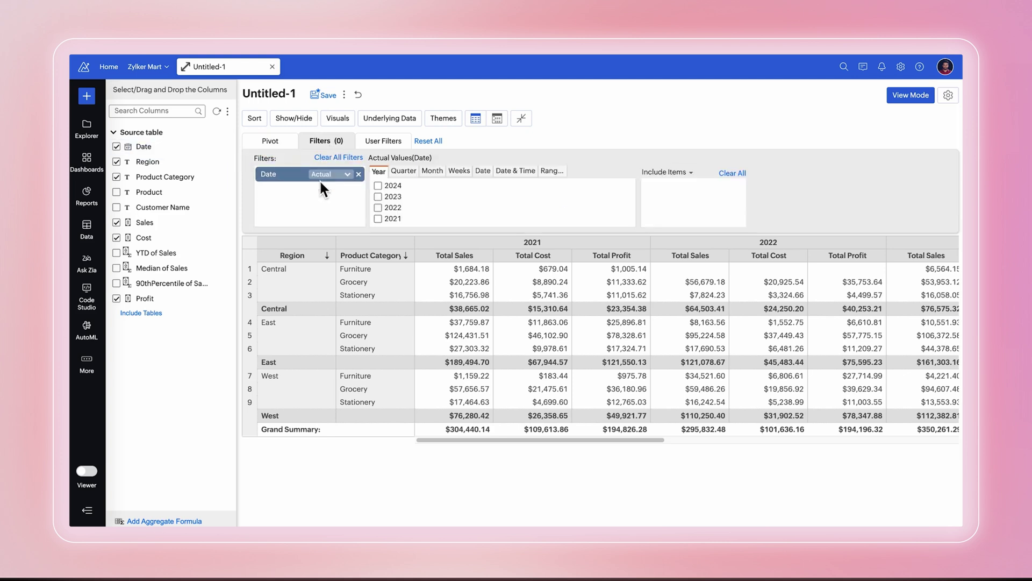
pyautogui.click(381, 186)
pyautogui.click(380, 196)
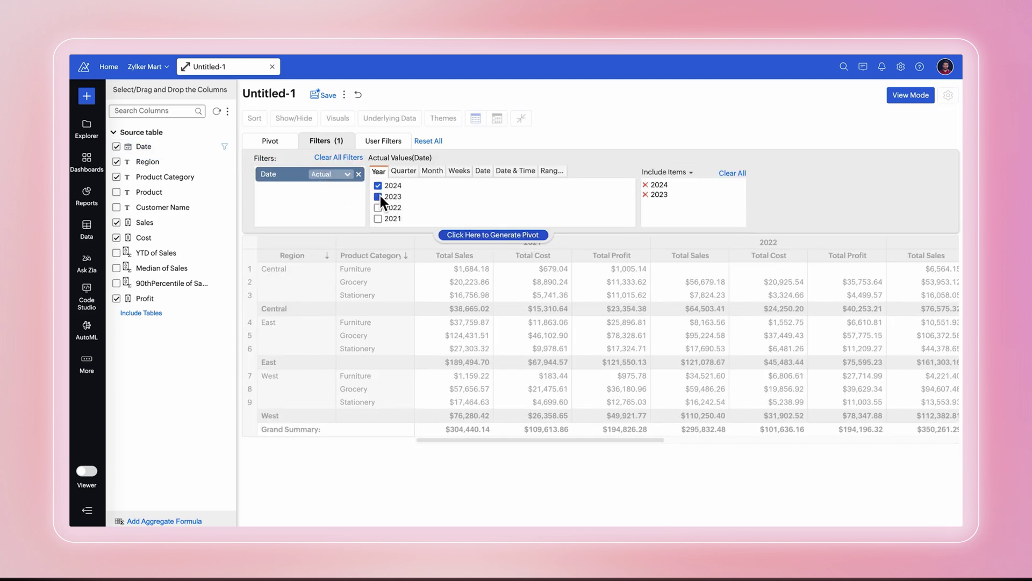
pyautogui.click(495, 238)
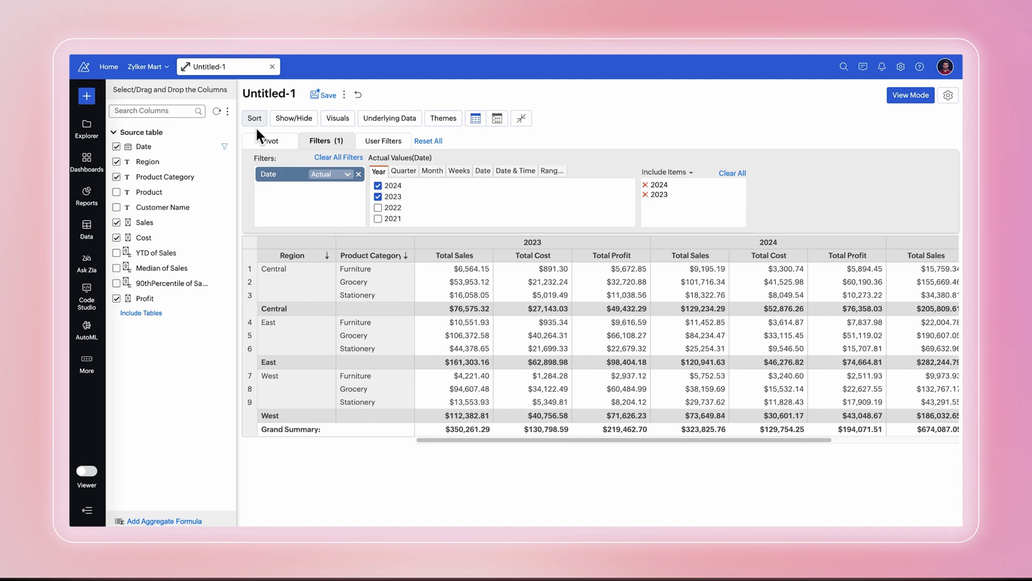
pyautogui.click(273, 141)
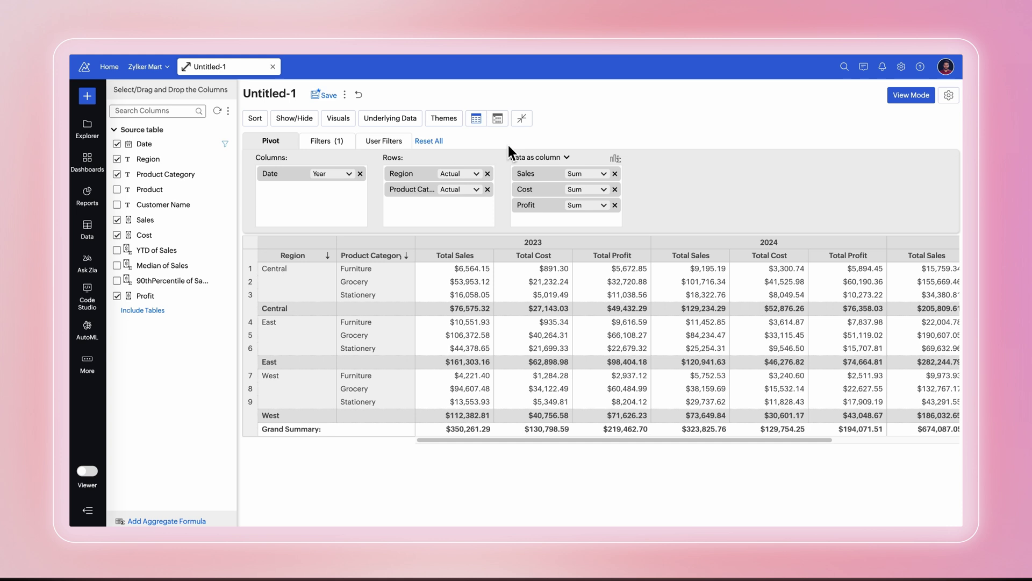
# Step: Switch the layout from Data as column to Data as row and regenerate
pyautogui.click(566, 158)
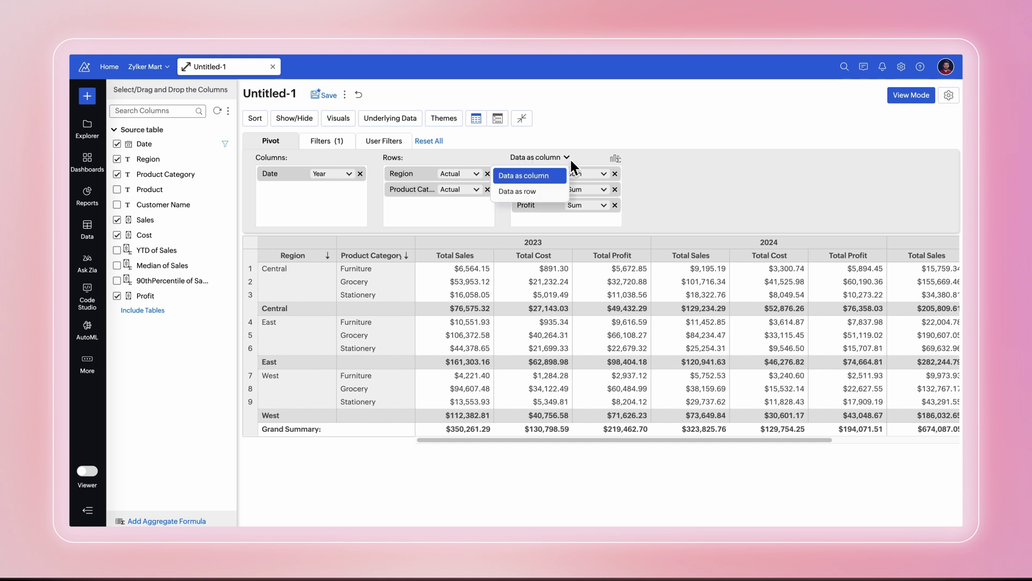
pyautogui.click(549, 190)
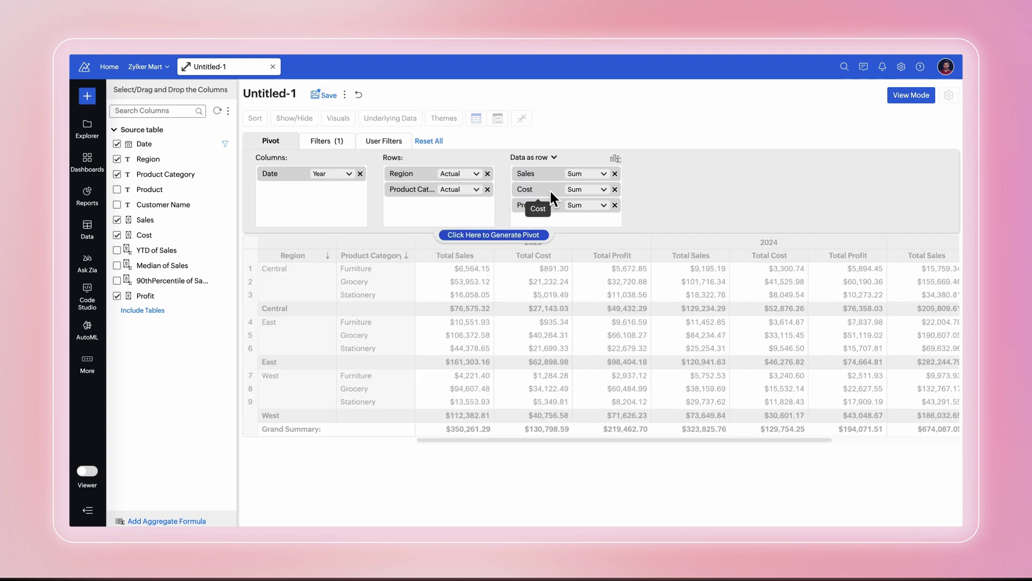
pyautogui.click(504, 234)
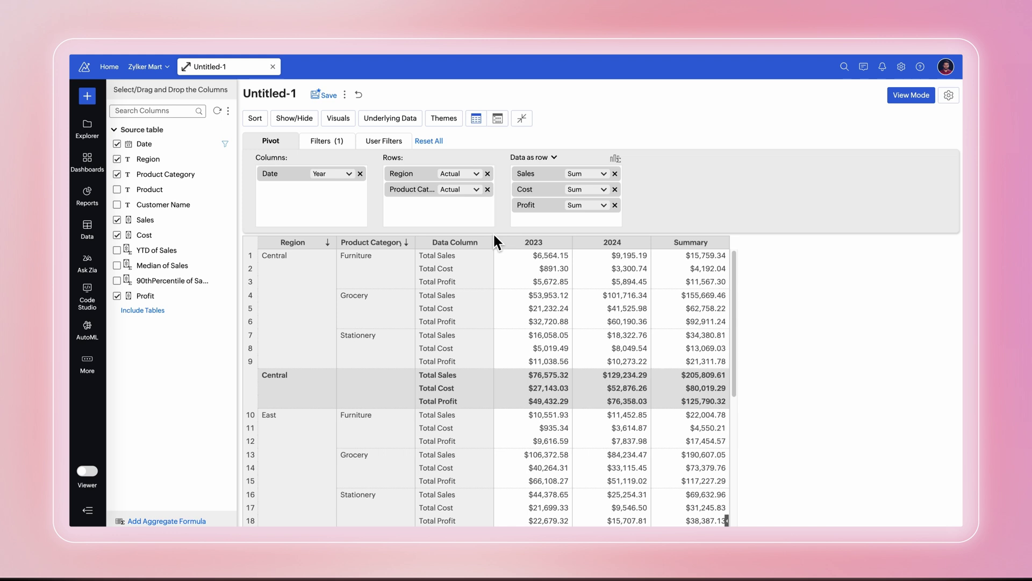
# Step: Save the pivot report as 'Sales across different regions'
pyautogui.click(321, 95)
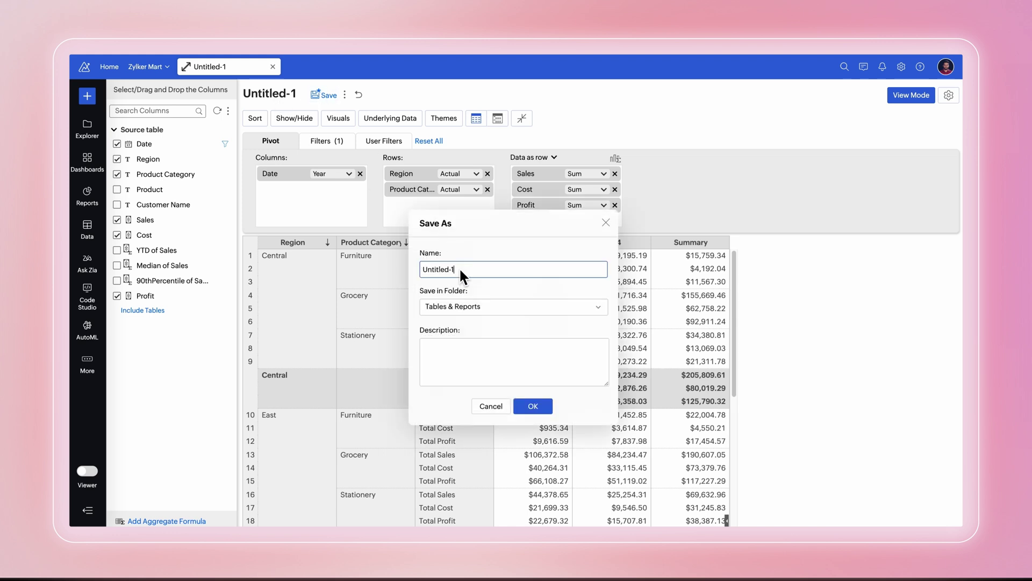
pyautogui.write('Sales across different regions')
pyautogui.click(533, 405)
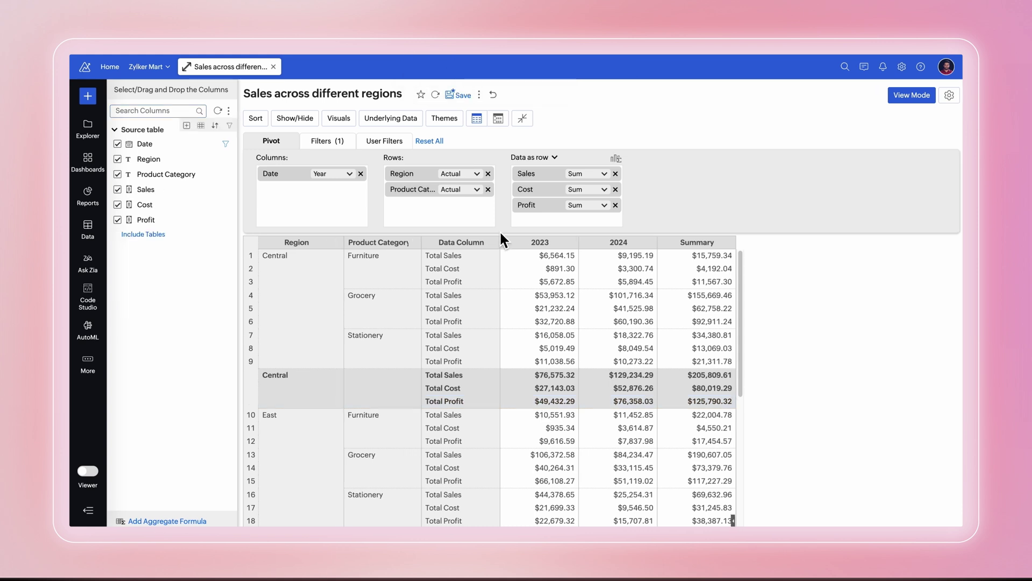
# Step: Inspect the raw records behind the pivot, then close that view
pyautogui.click(395, 117)
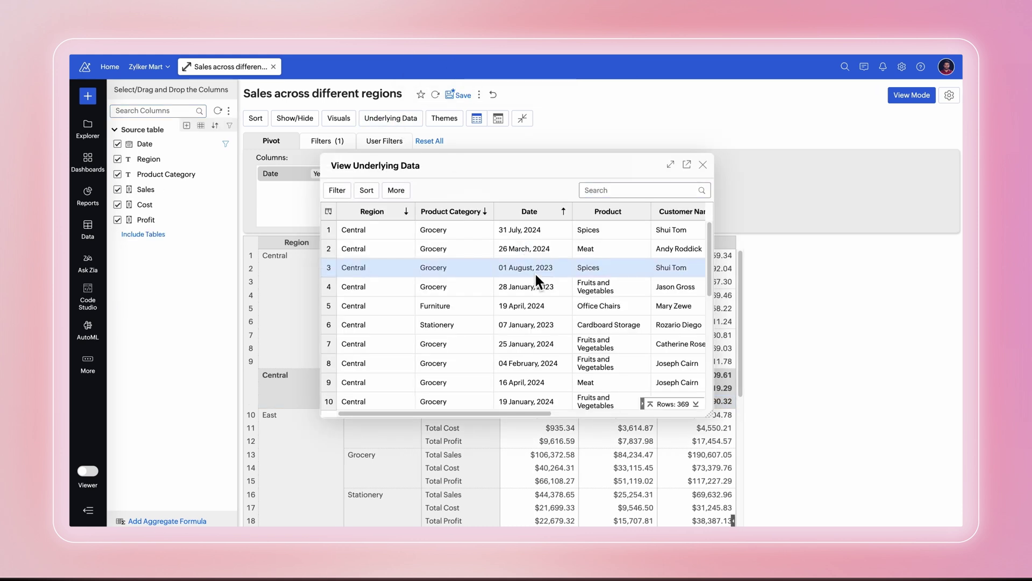
pyautogui.scroll(-10, 534, 273)
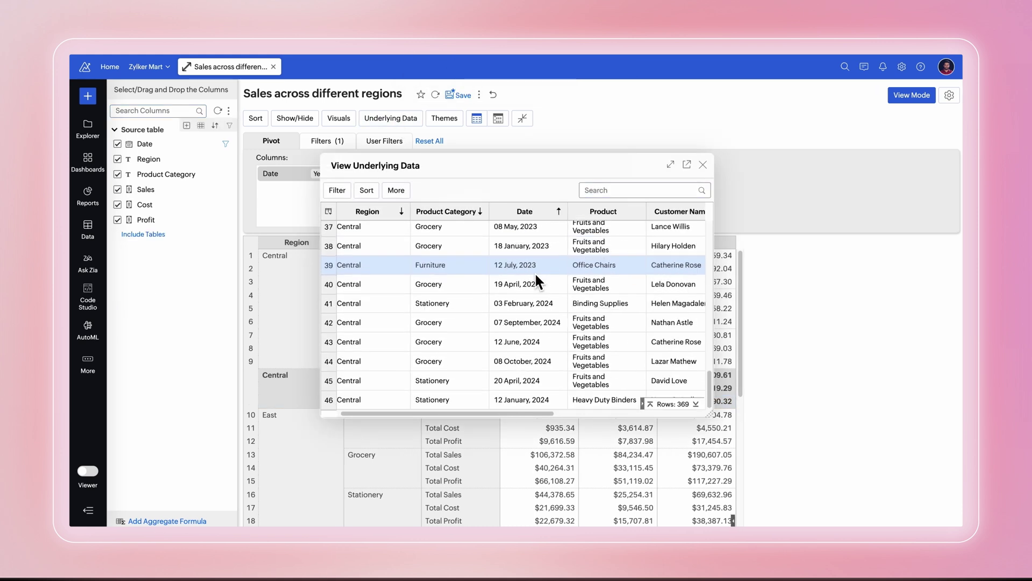
pyautogui.click(702, 164)
# Step: Apply the fifth, shaded theme layout with the purple theme colour
pyautogui.click(454, 123)
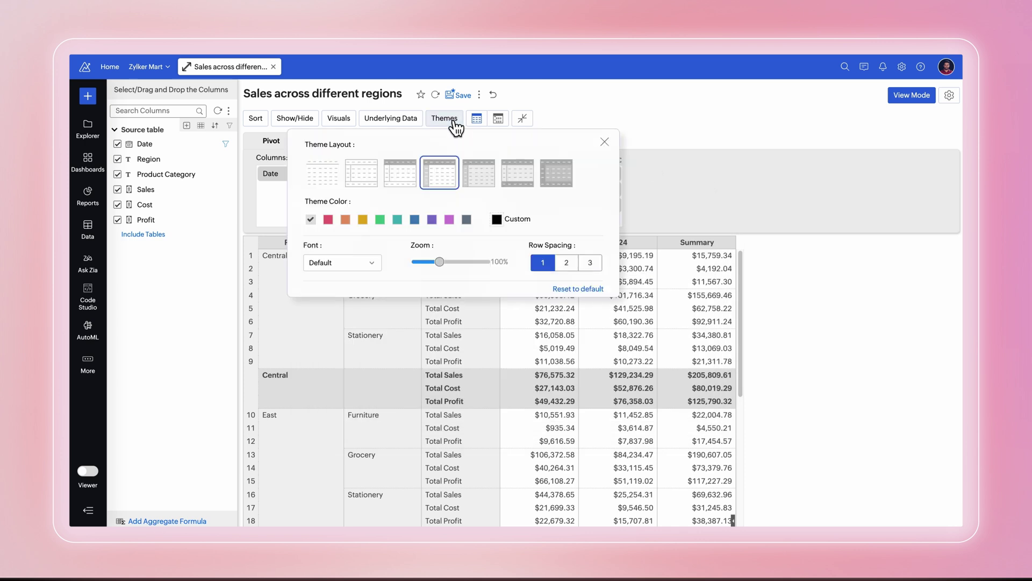
pyautogui.click(487, 176)
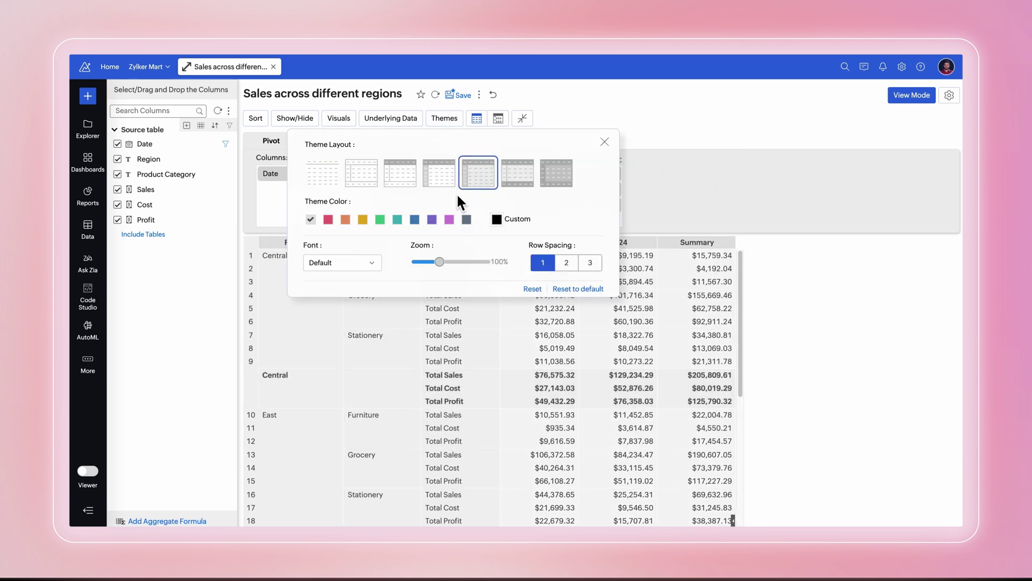
pyautogui.click(432, 219)
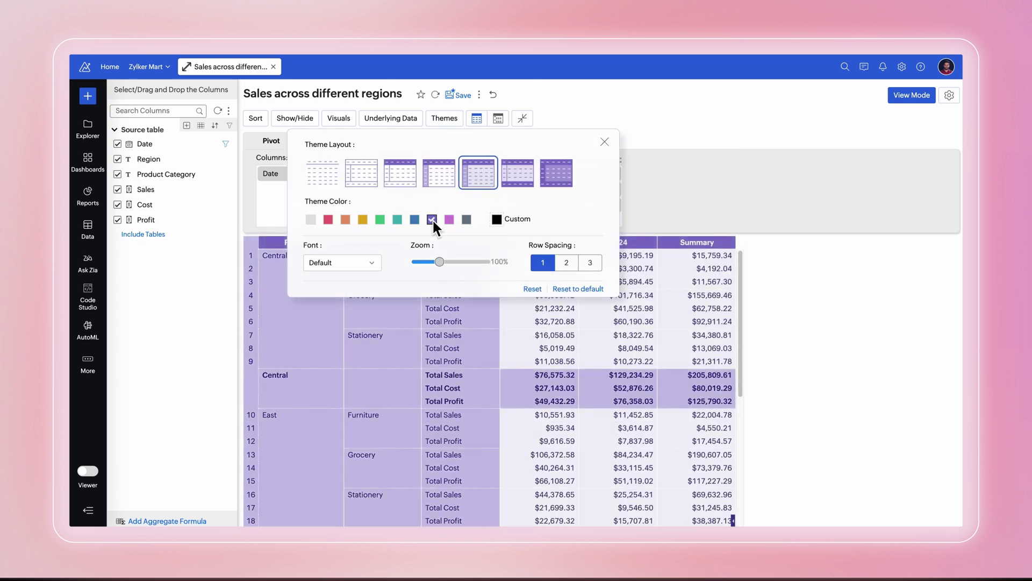
pyautogui.click(606, 141)
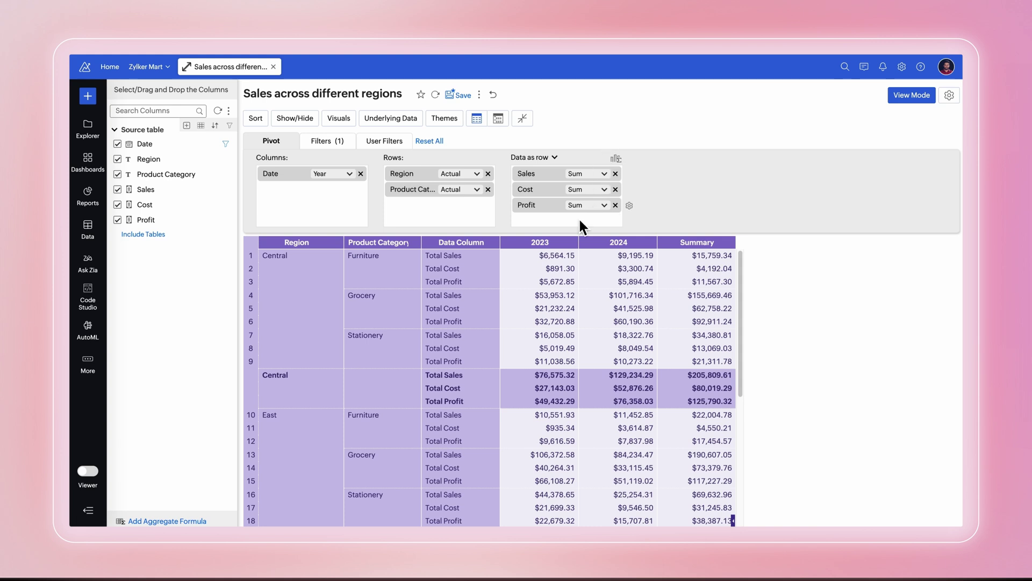
# Step: Start a Total Sales conditional formatting rule with condition Greater Than 50000
pyautogui.rightClick(557, 301)
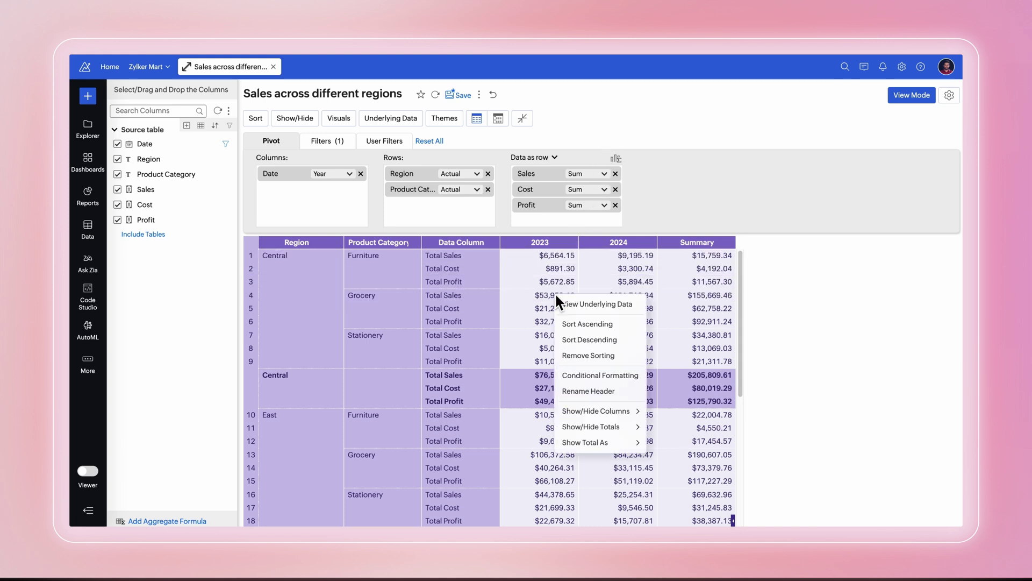
pyautogui.click(611, 378)
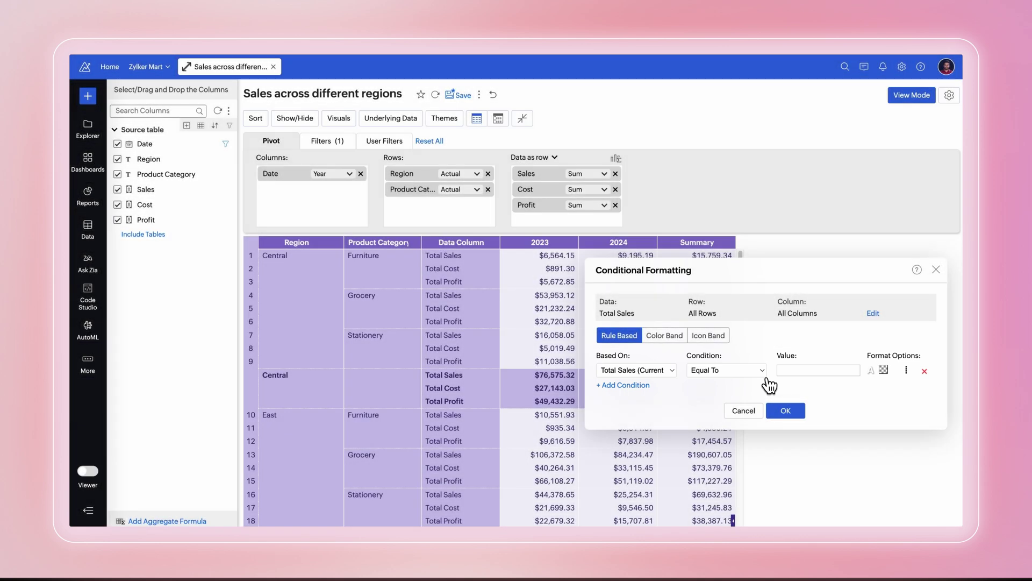
pyautogui.click(762, 373)
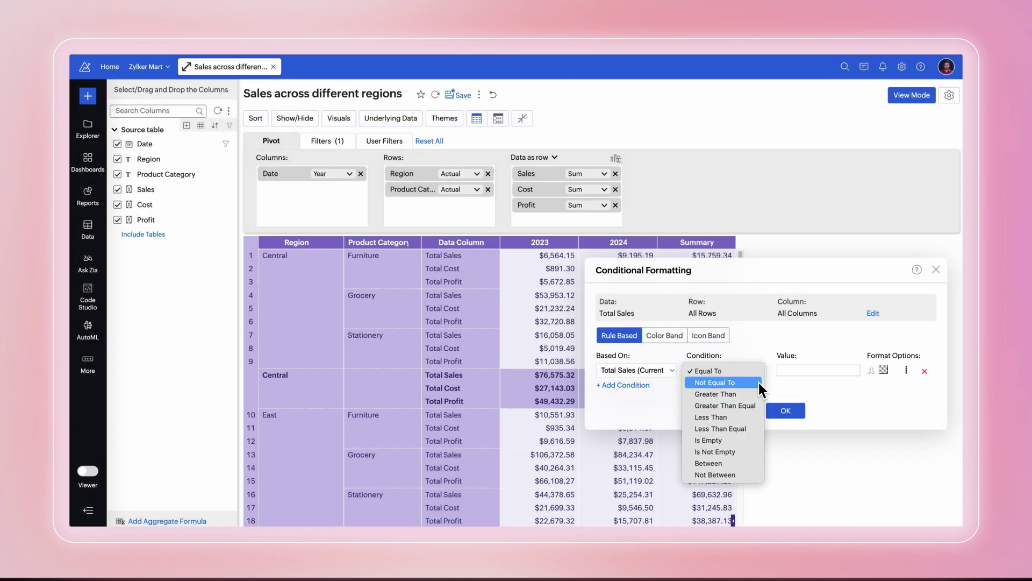
pyautogui.click(753, 395)
pyautogui.click(789, 373)
pyautogui.write('50000')
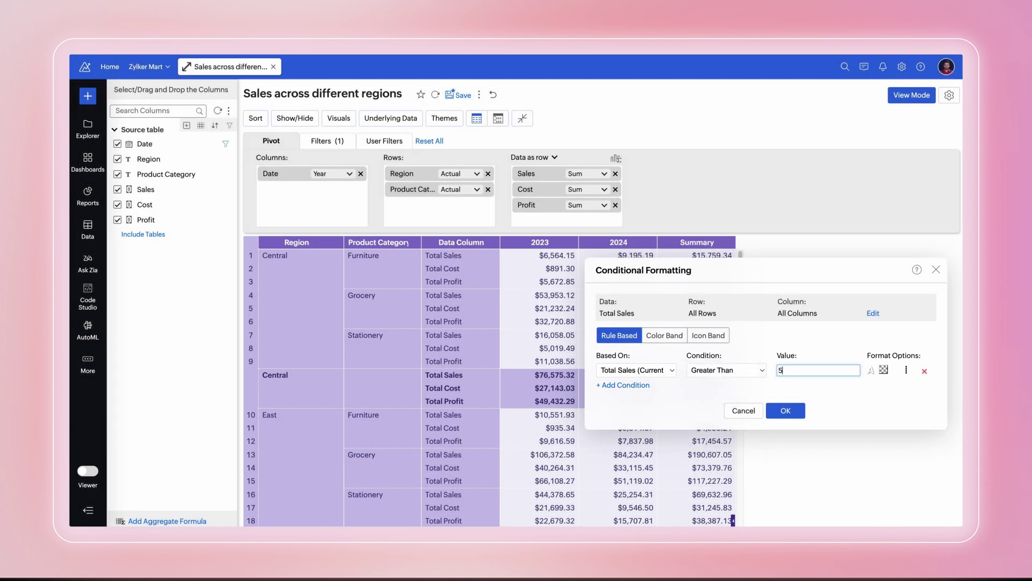
# Step: Give matching values green text, light green fill and an up-arrow icon
pyautogui.click(872, 369)
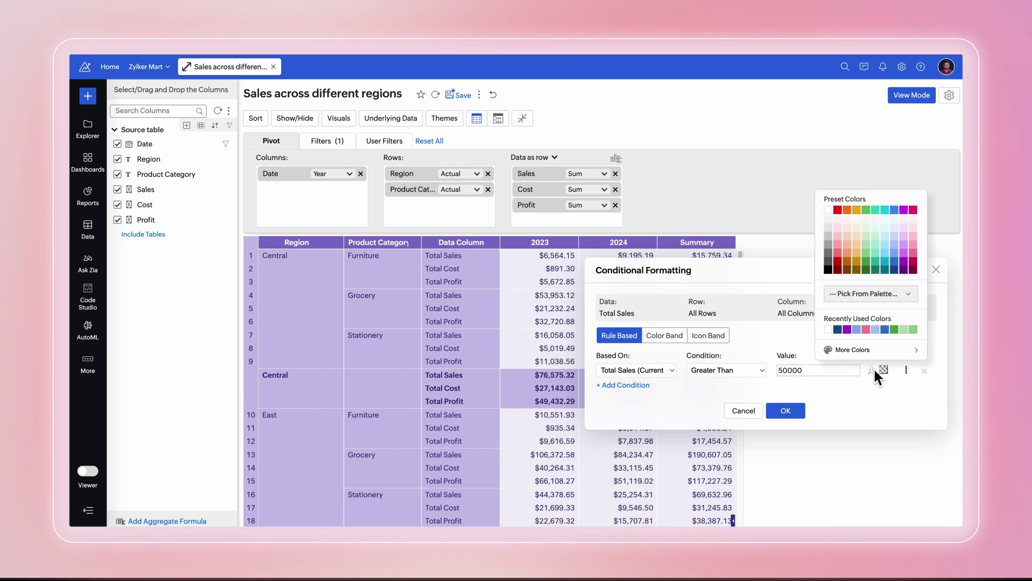
pyautogui.click(894, 329)
pyautogui.click(884, 370)
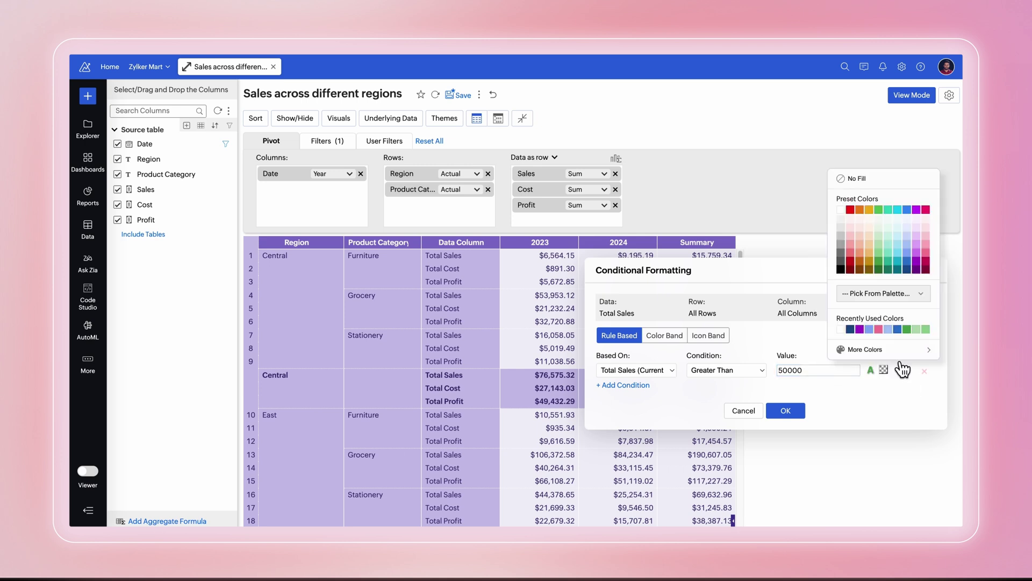
pyautogui.click(920, 330)
pyautogui.click(906, 370)
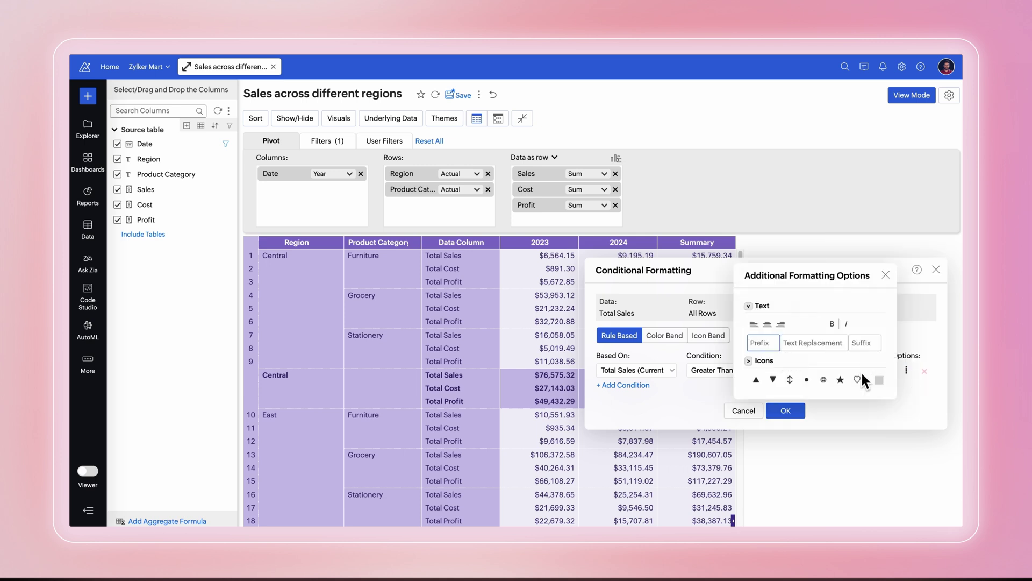
pyautogui.click(756, 376)
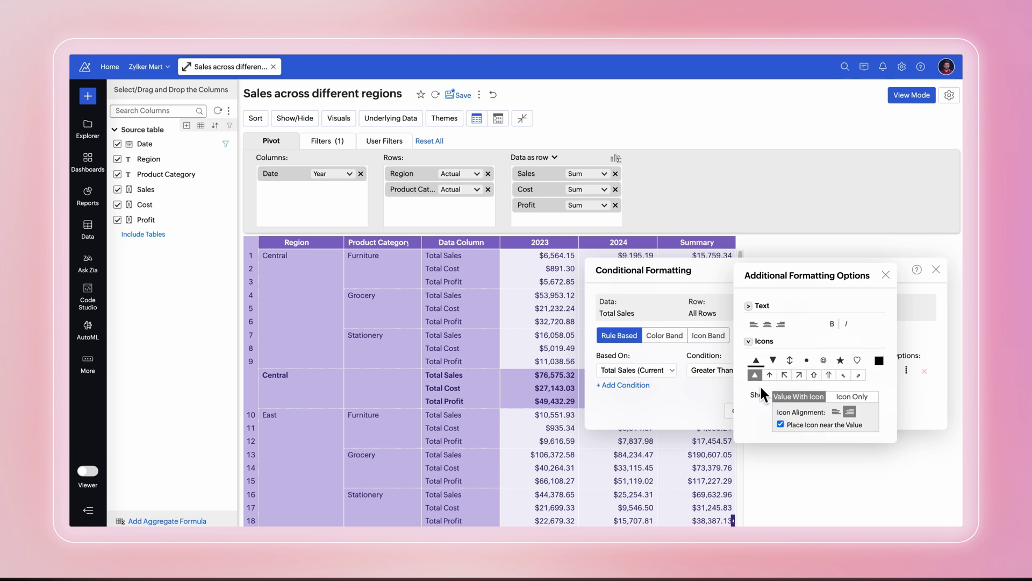
pyautogui.click(886, 274)
# Step: Apply the Total Sales rule, then start a Total Cost colour band based on Total Sales
pyautogui.click(786, 411)
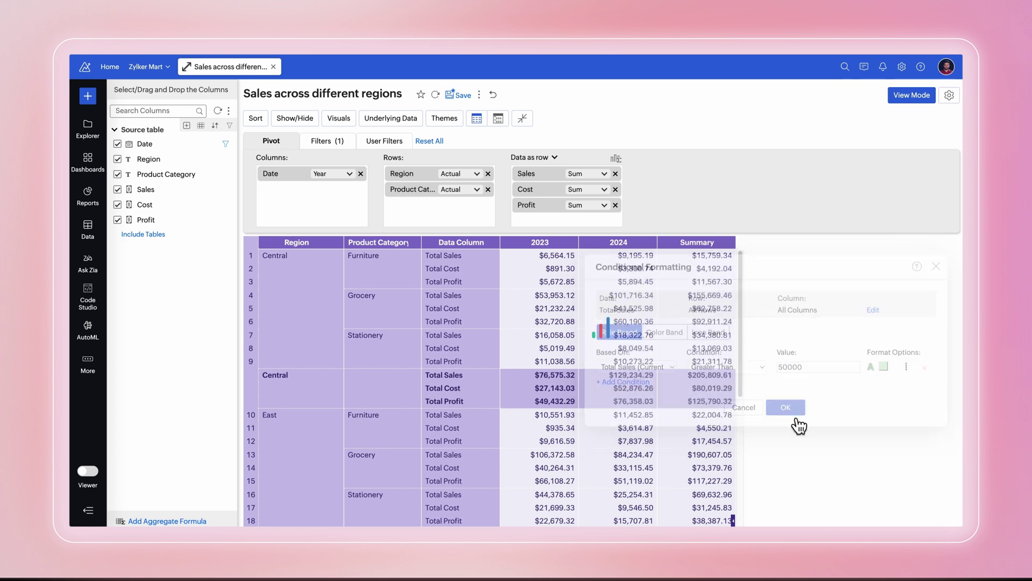
pyautogui.rightClick(567, 325)
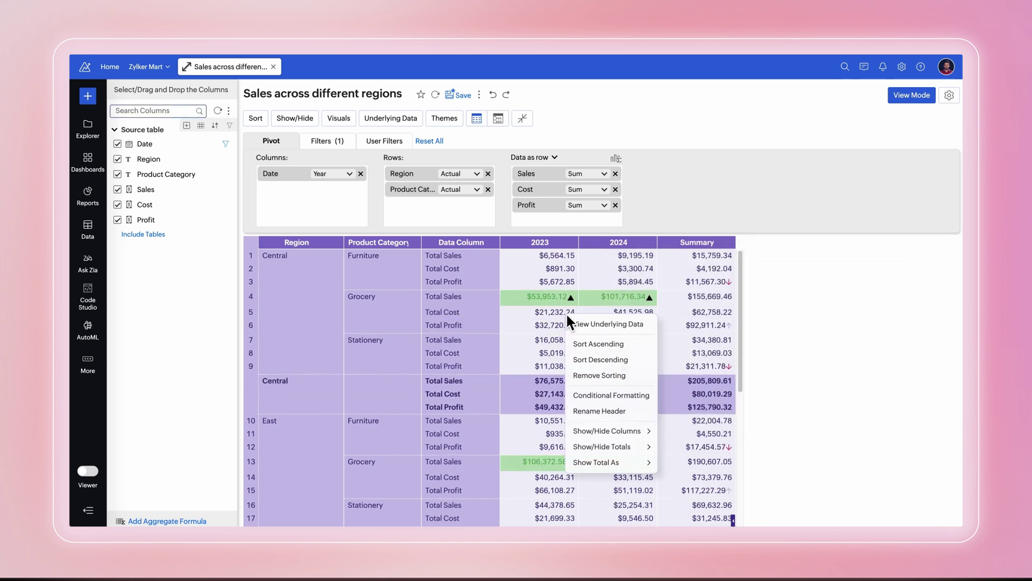
pyautogui.click(611, 396)
pyautogui.click(665, 351)
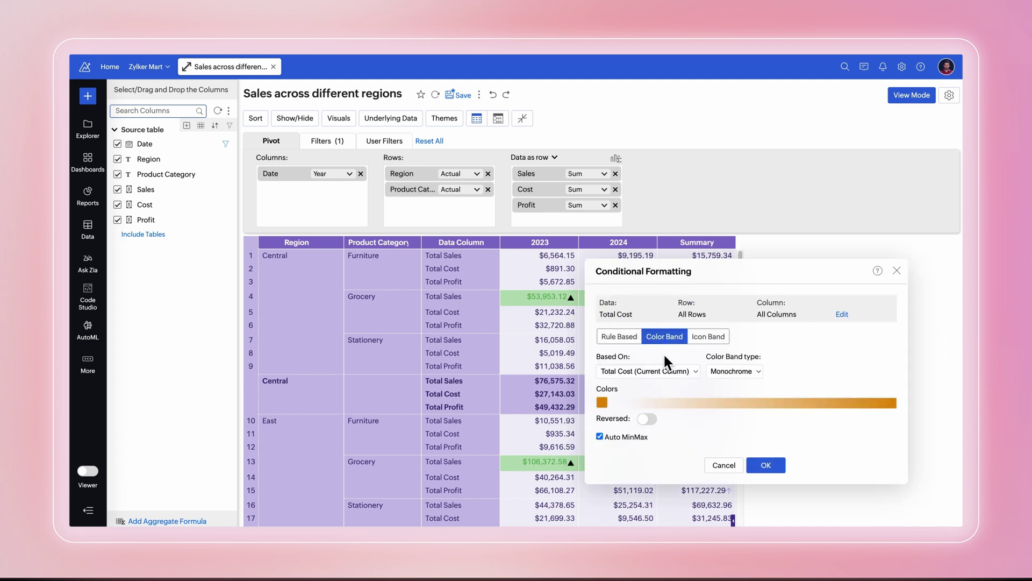
pyautogui.click(695, 371)
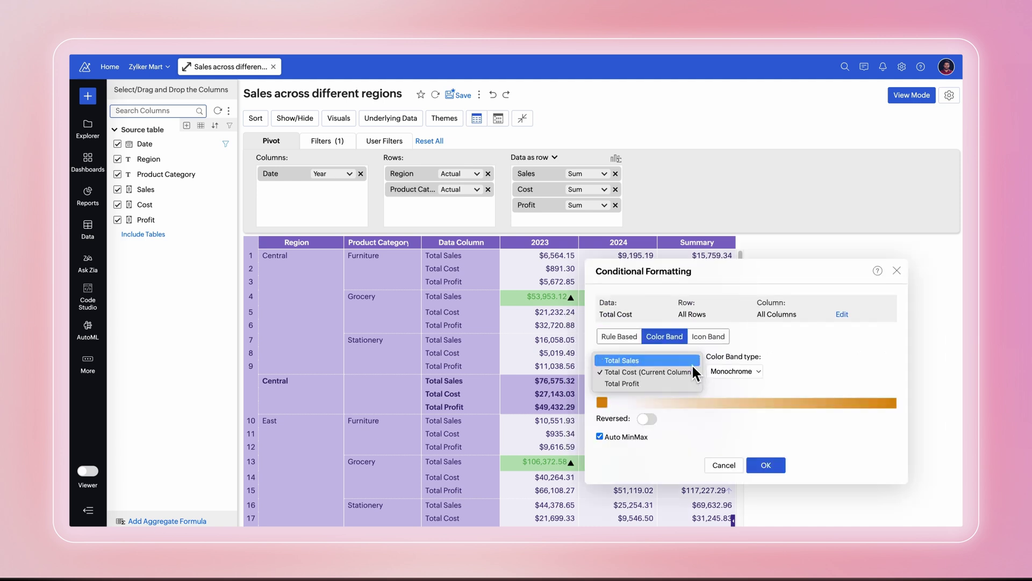
pyautogui.click(693, 373)
# Step: Make the band monochrome crimson with Auto MinMax kept on, and apply it
pyautogui.click(759, 373)
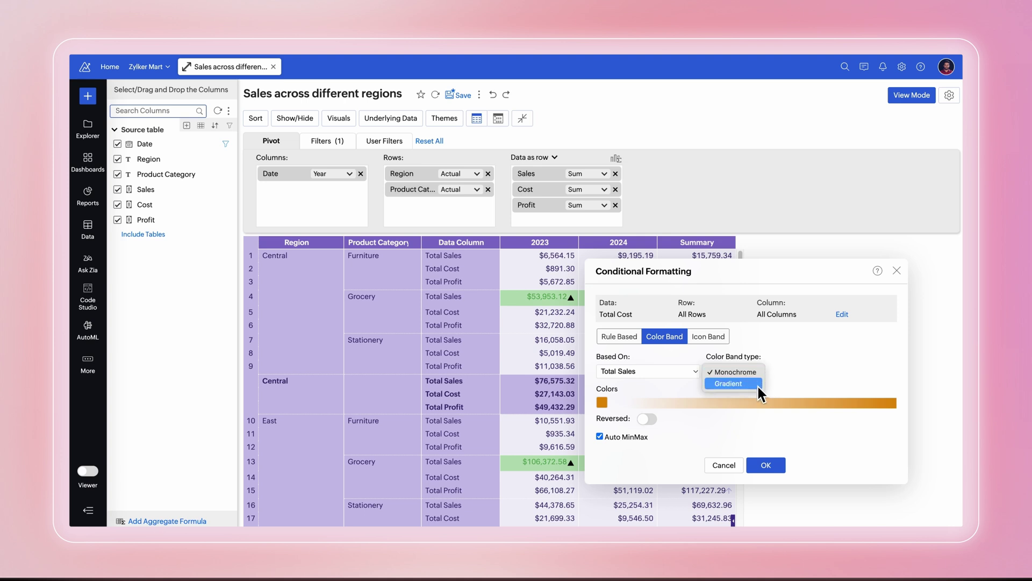
pyautogui.click(757, 385)
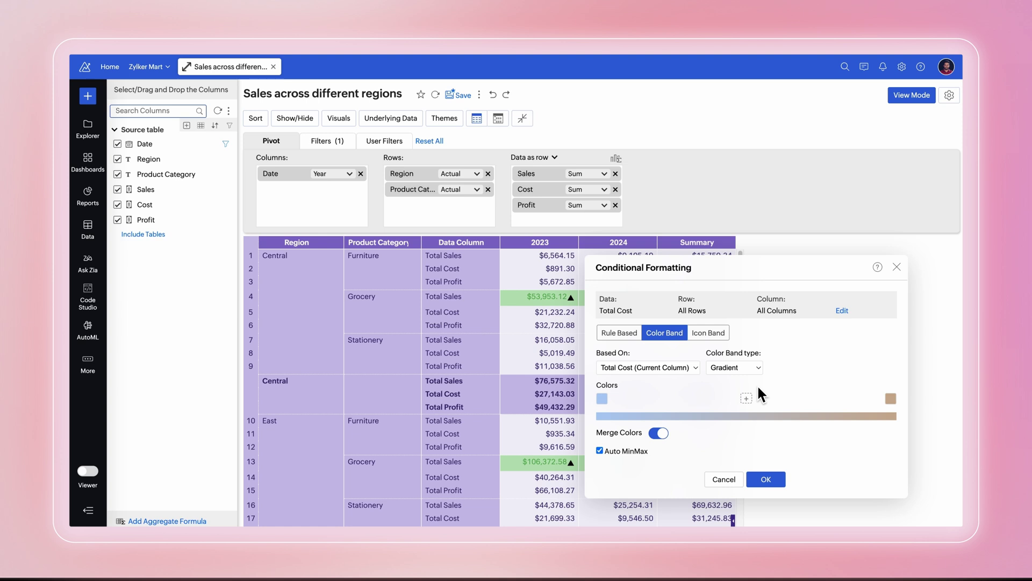
pyautogui.click(756, 368)
pyautogui.click(746, 357)
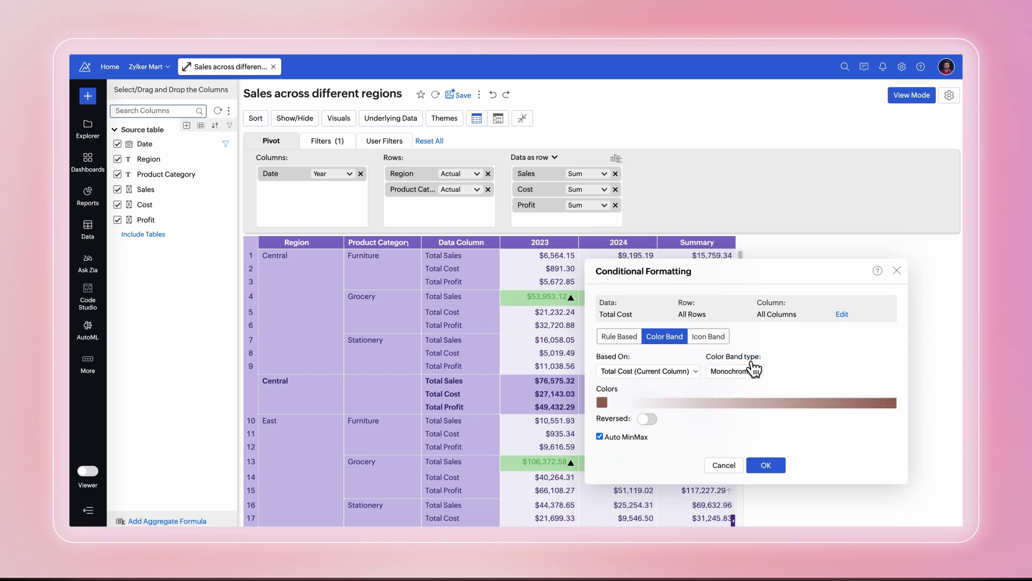
pyautogui.click(602, 402)
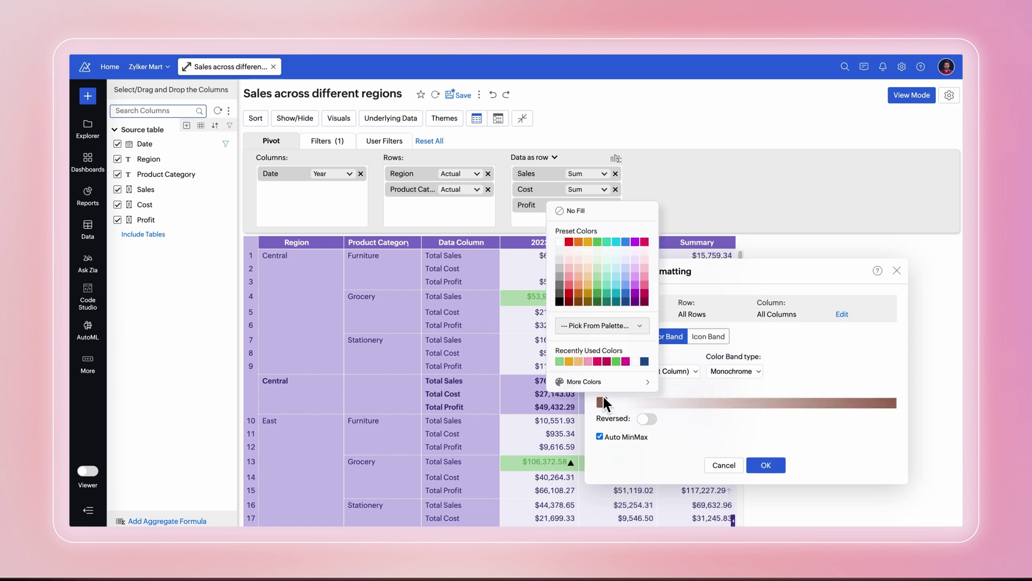
pyautogui.click(607, 361)
pyautogui.click(600, 437)
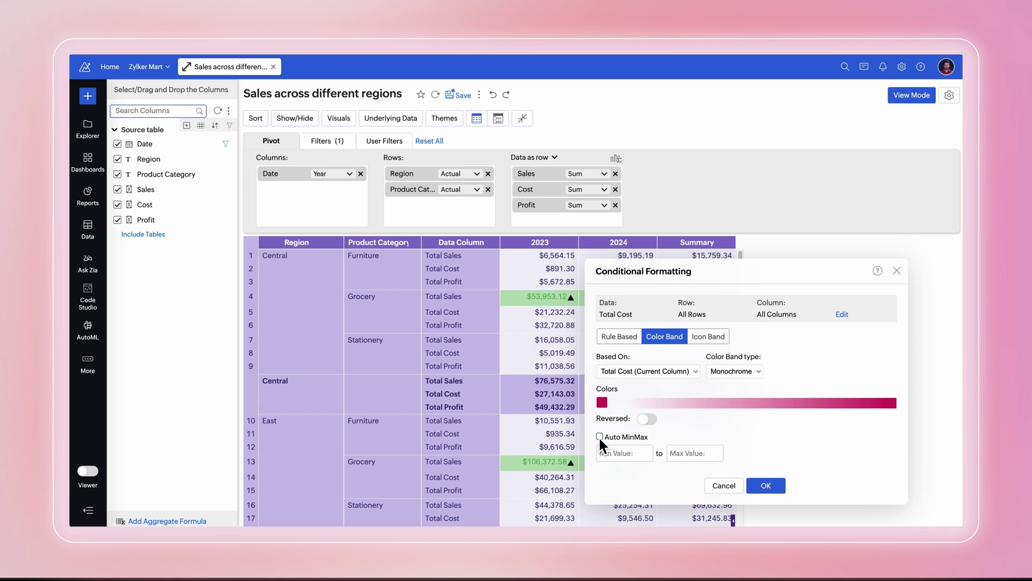
pyautogui.click(600, 437)
pyautogui.click(766, 465)
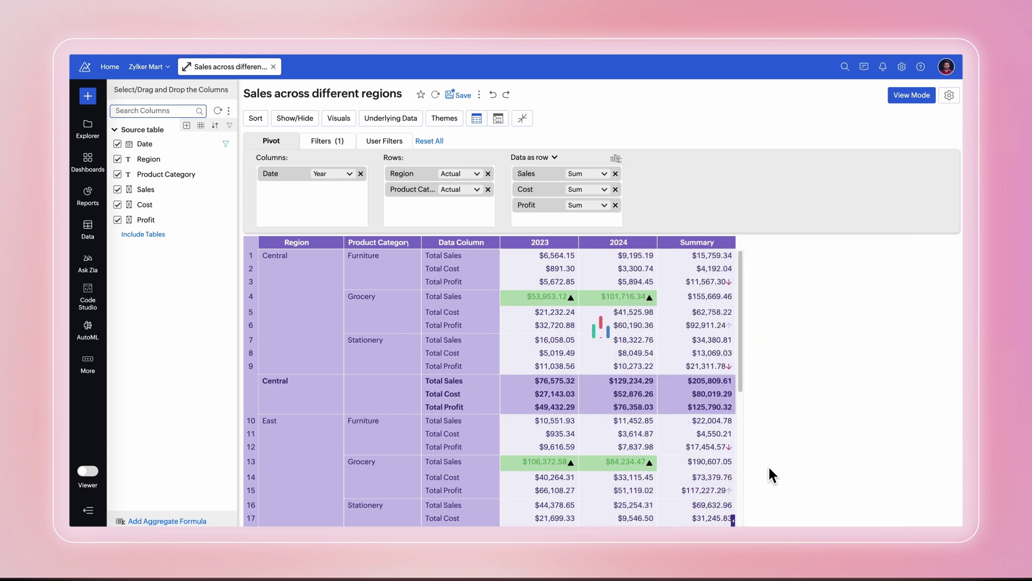
# Step: Start a Total Profit icon band, keep the down arrow lowest, and expand to five bands
pyautogui.rightClick(565, 323)
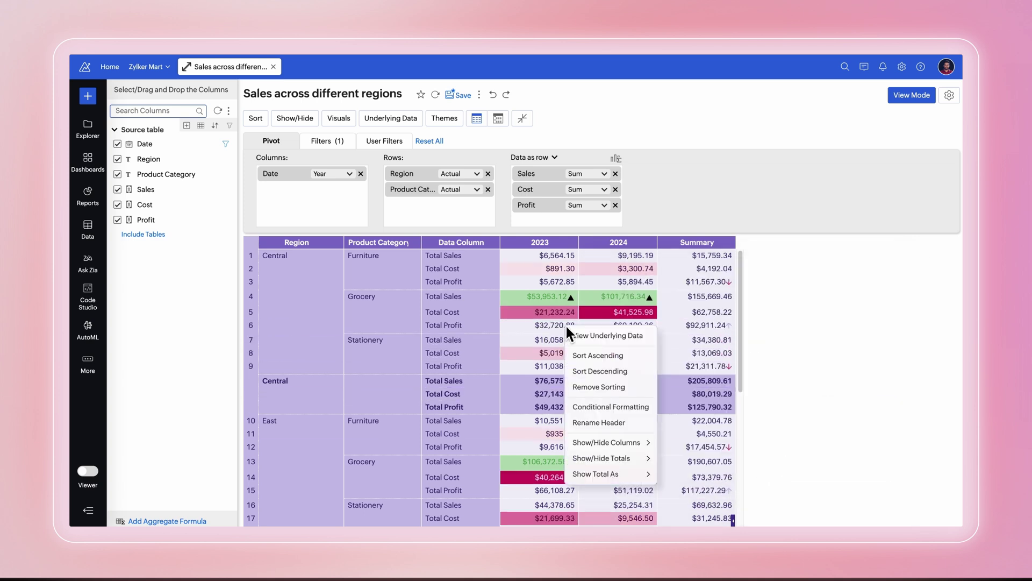
pyautogui.click(610, 407)
pyautogui.click(711, 361)
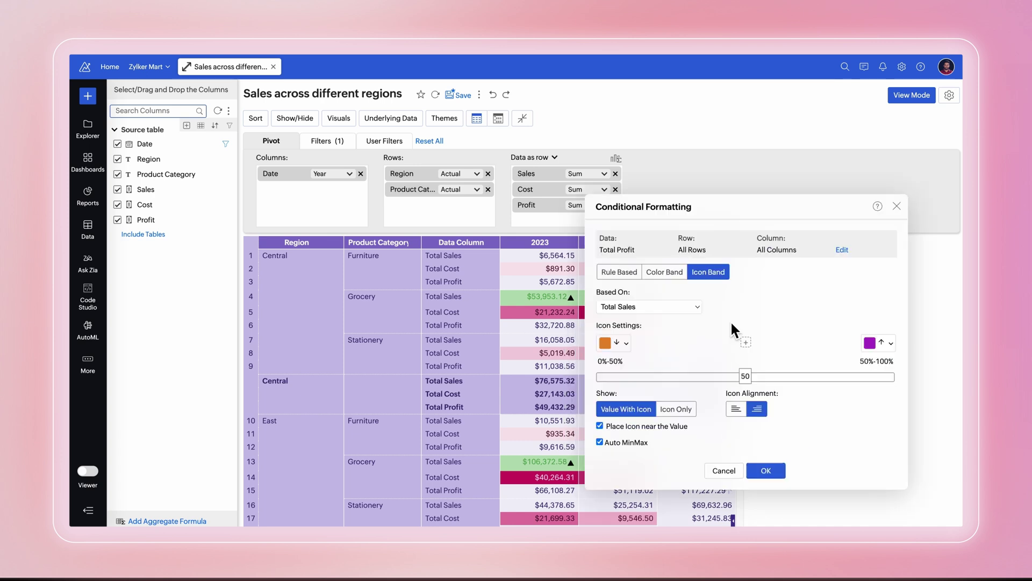
pyautogui.click(606, 344)
pyautogui.click(608, 345)
pyautogui.click(617, 344)
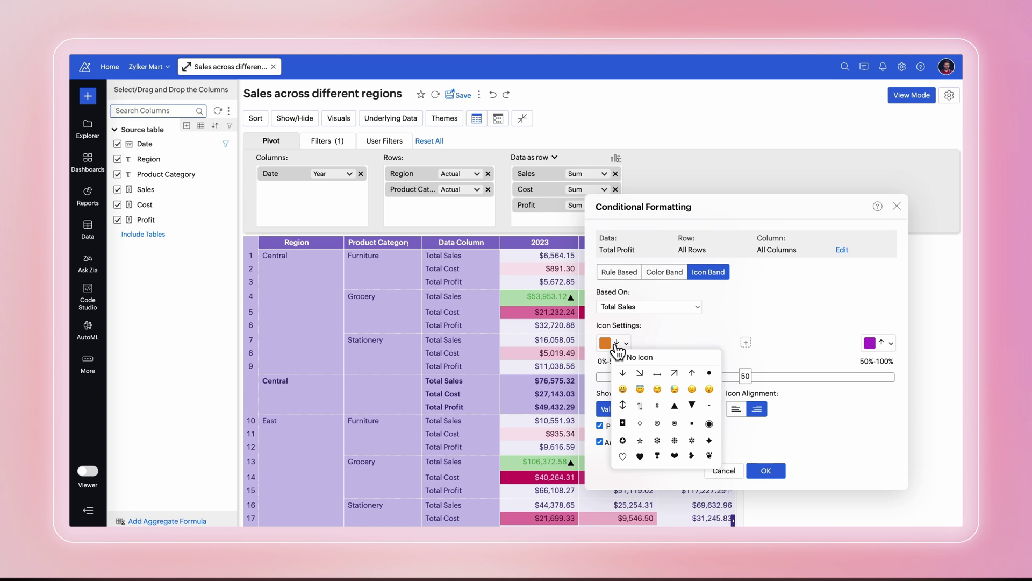
pyautogui.click(733, 341)
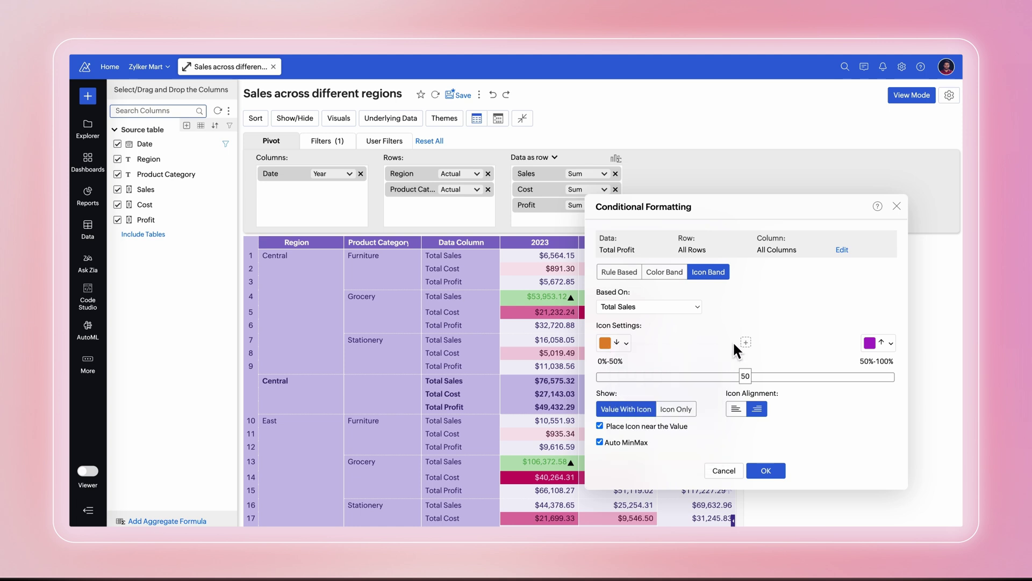
pyautogui.click(746, 343)
pyautogui.click(681, 341)
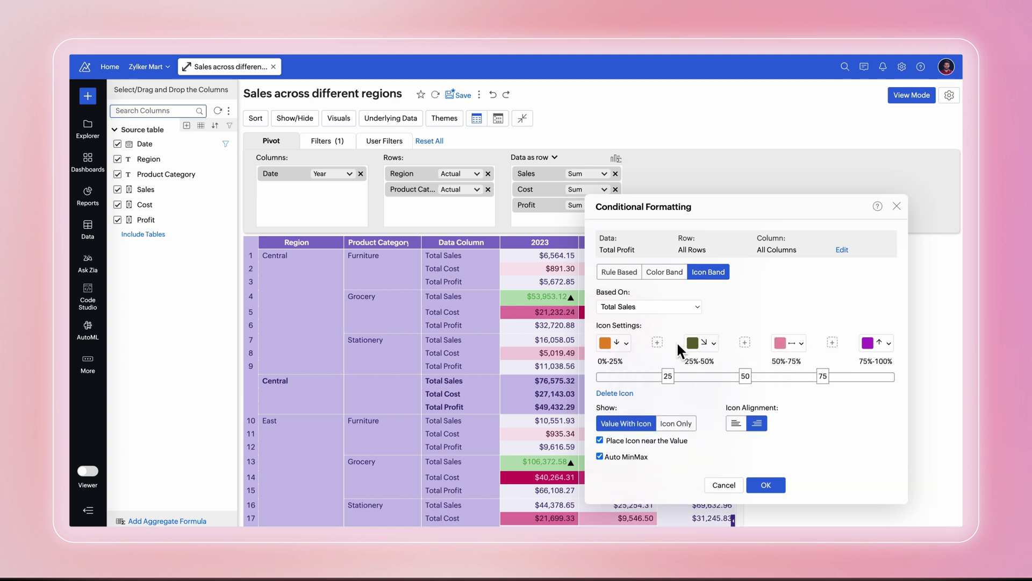
pyautogui.click(745, 344)
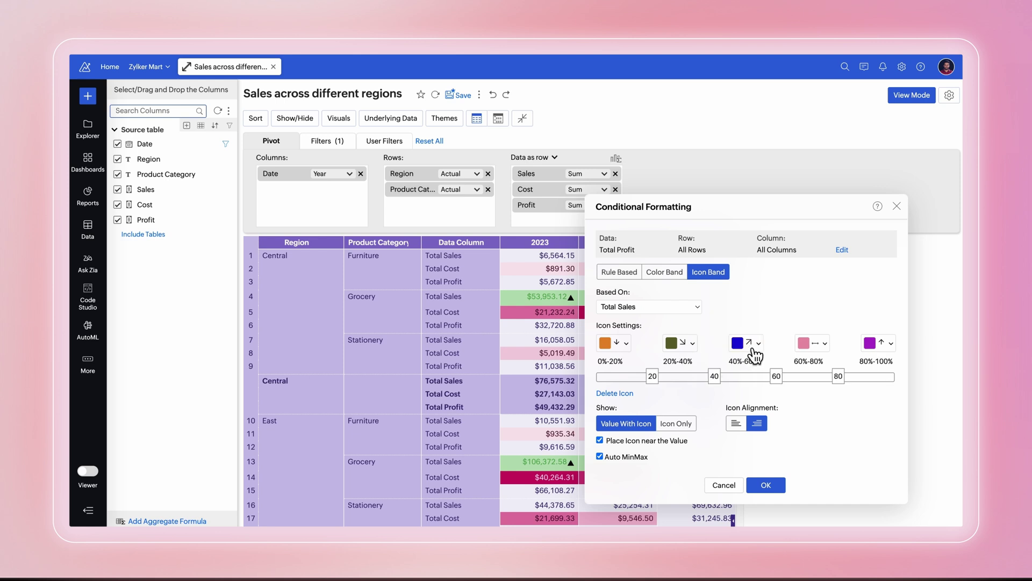
# Step: Colour the bands yellow-orange, dark blue, pink (↔ icon) and green (↗ icon)
pyautogui.click(605, 342)
pyautogui.click(577, 313)
pyautogui.click(671, 343)
pyautogui.click(720, 311)
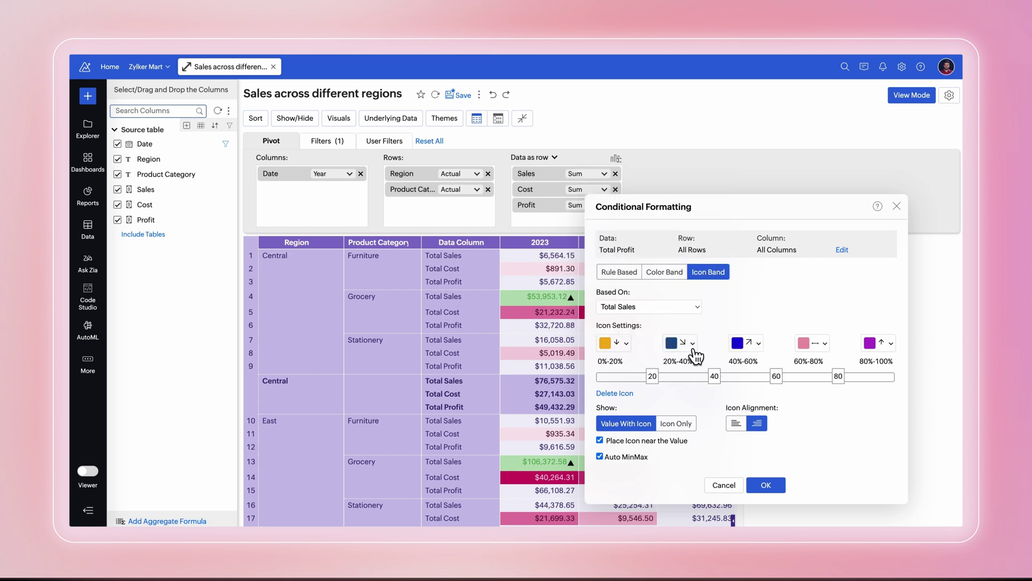
pyautogui.click(738, 343)
pyautogui.click(717, 310)
pyautogui.click(758, 344)
pyautogui.click(790, 372)
pyautogui.click(804, 343)
pyautogui.click(819, 302)
pyautogui.click(824, 344)
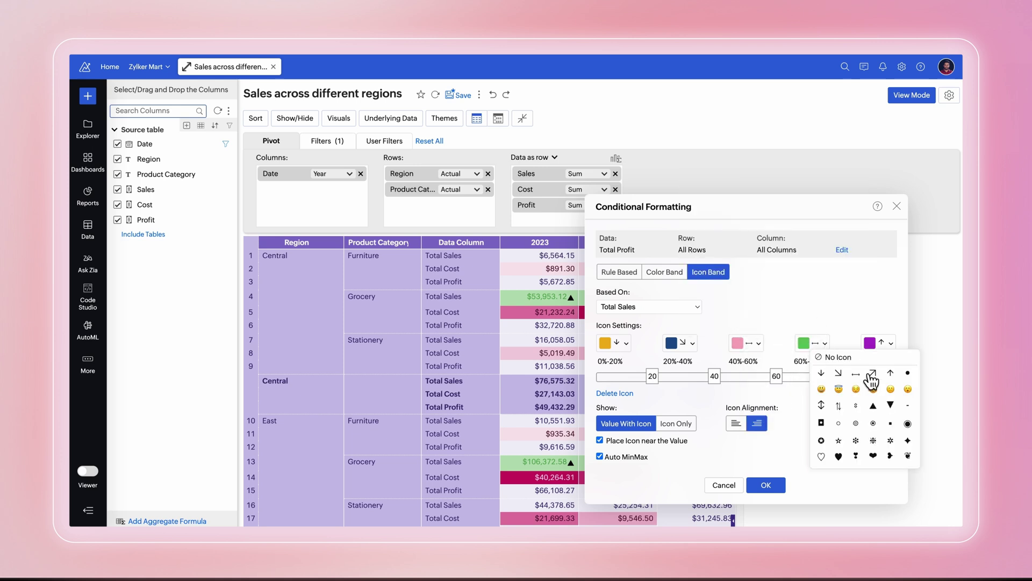
pyautogui.click(872, 373)
# Step: Make the top band dark green with an up arrow, set the first boundary to 19%, and apply
pyautogui.click(869, 343)
pyautogui.click(866, 183)
pyautogui.click(867, 237)
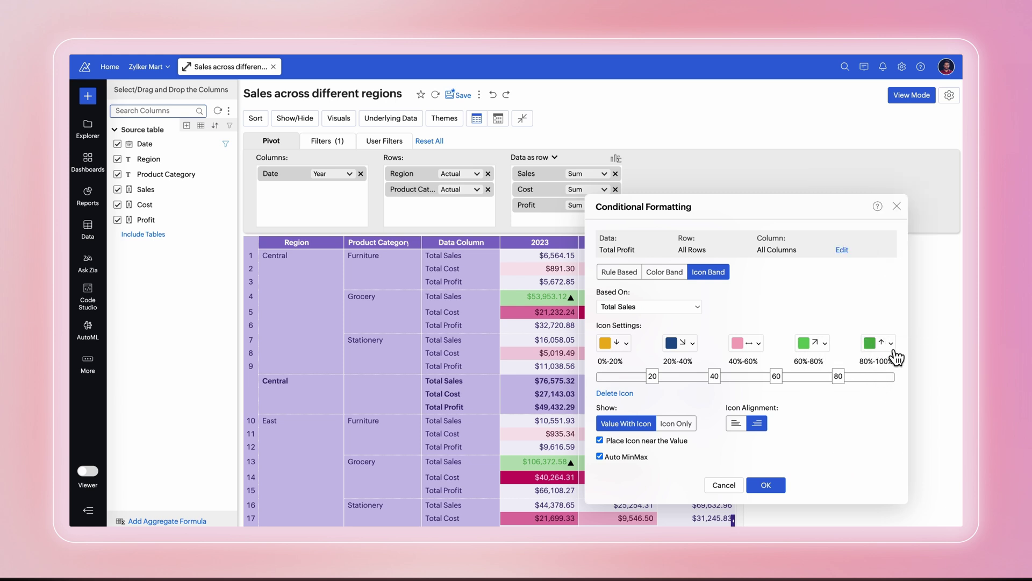
pyautogui.click(891, 347)
pyautogui.click(887, 327)
pyautogui.moveTo(658, 381)
pyautogui.mouseDown()
pyautogui.moveTo(635, 381)
pyautogui.moveTo(659, 385)
pyautogui.mouseUp()
pyautogui.click(781, 485)
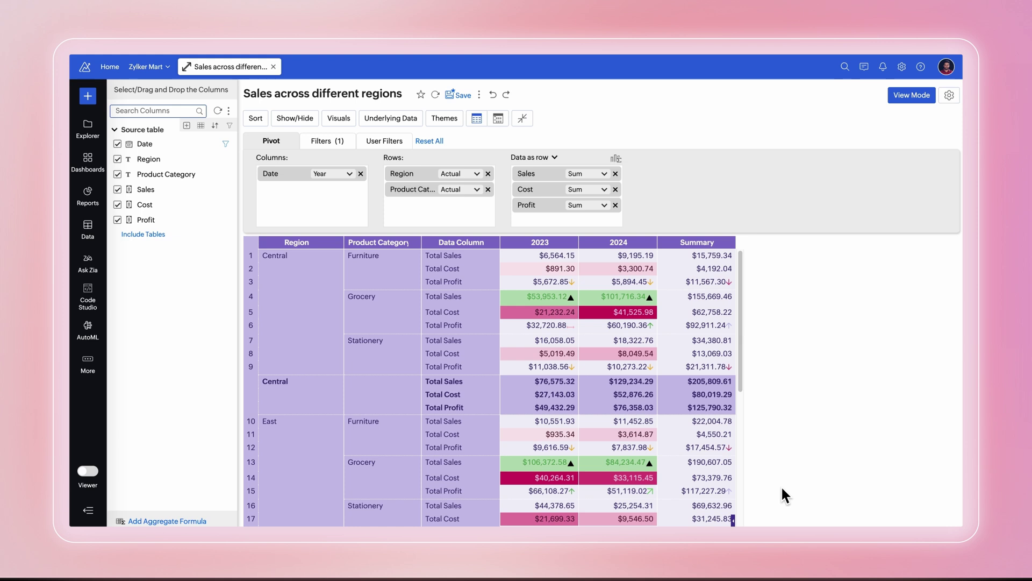
# Step: Show the Total Profit totals as averages instead of sums
pyautogui.rightClick(557, 371)
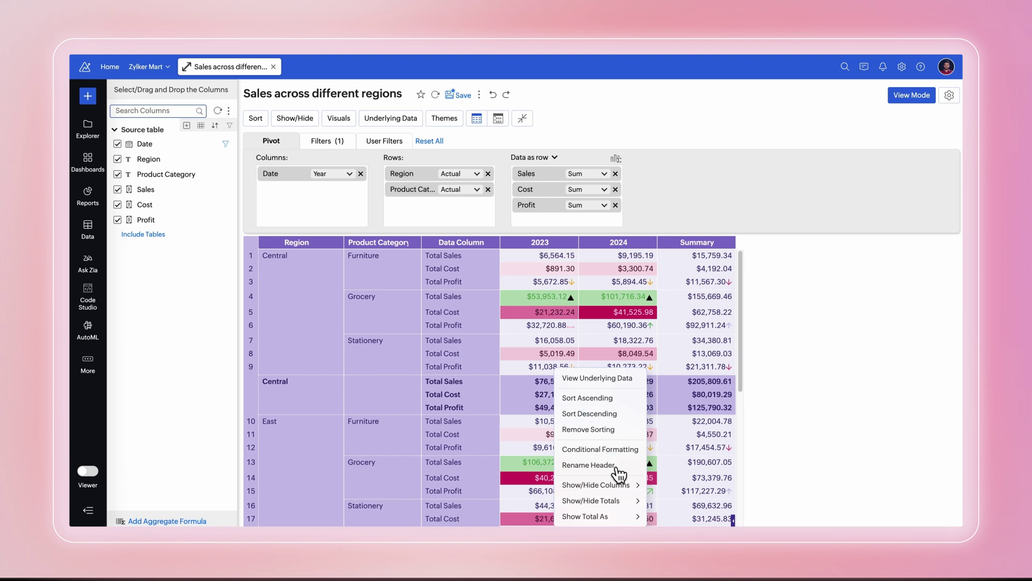
pyautogui.moveTo(634, 518)
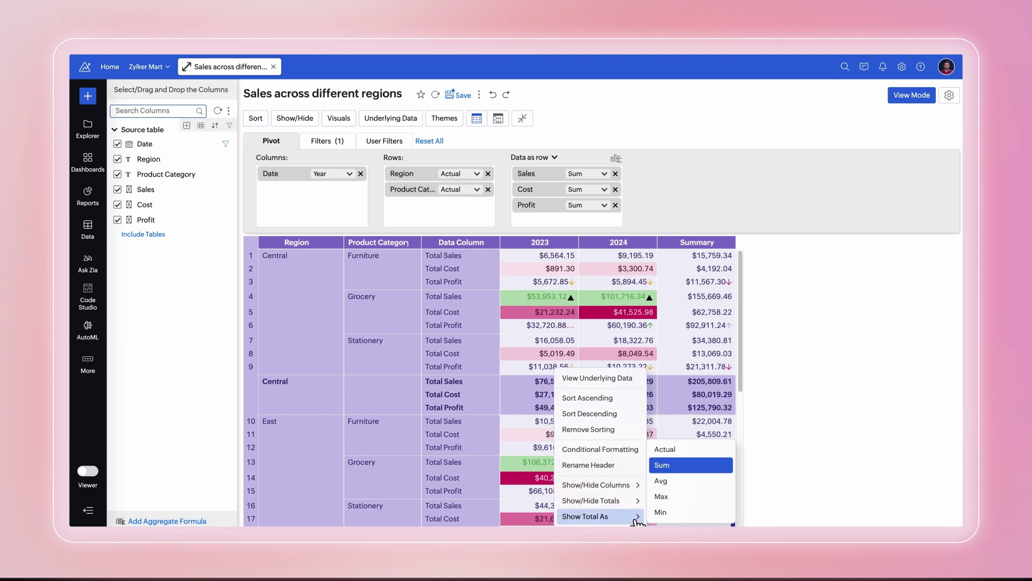
pyautogui.click(672, 481)
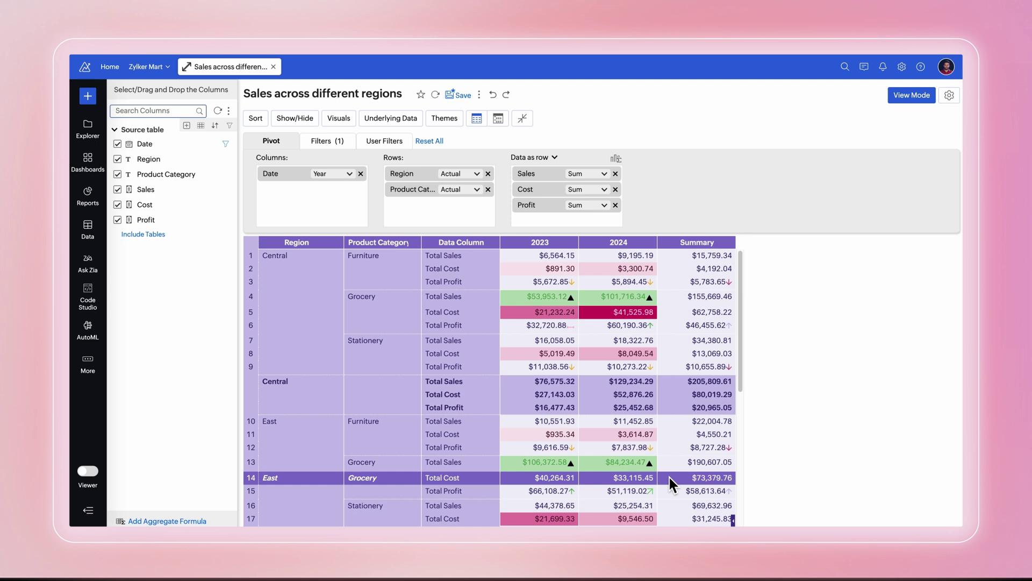
pyautogui.scroll(-1, 715, 430)
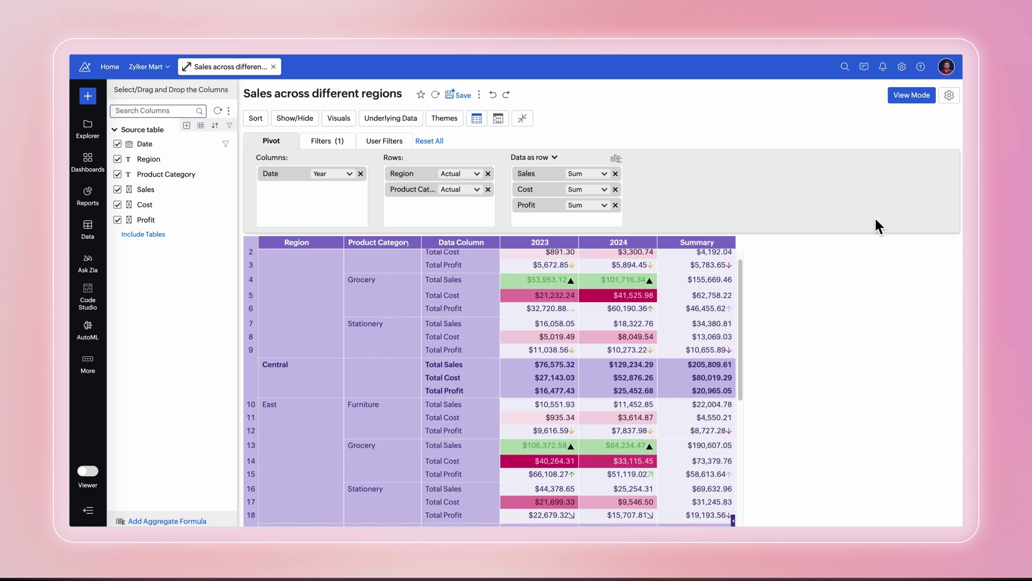
# Step: Set the pivot's Layout column width to Fit to Screen and apply it
pyautogui.click(949, 95)
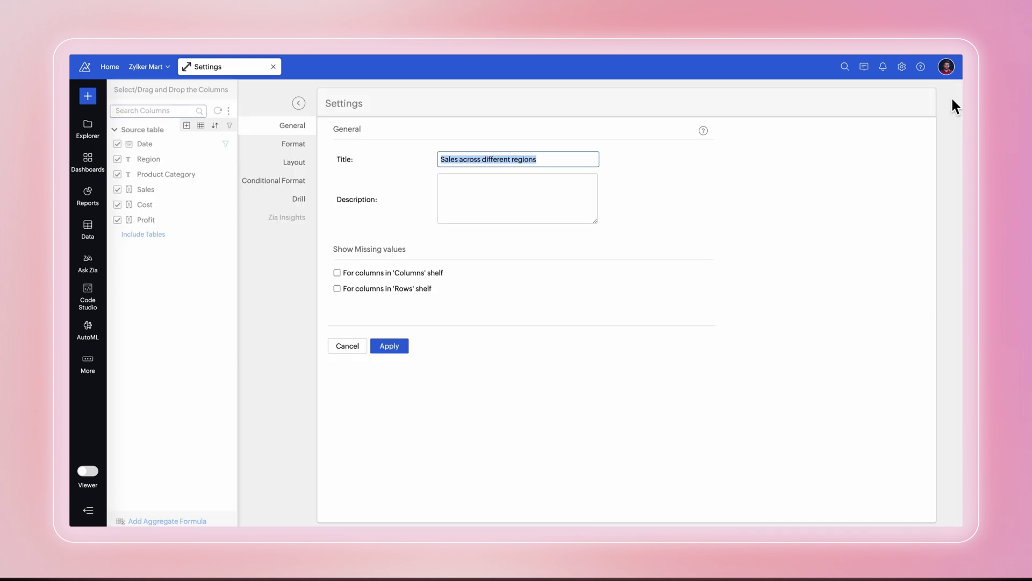
pyautogui.click(300, 168)
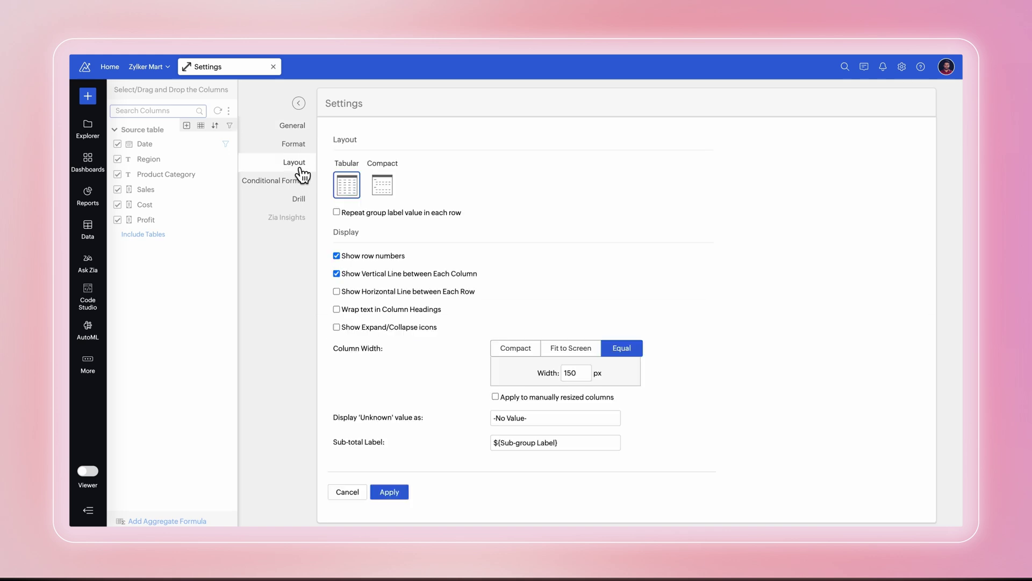
pyautogui.click(582, 356)
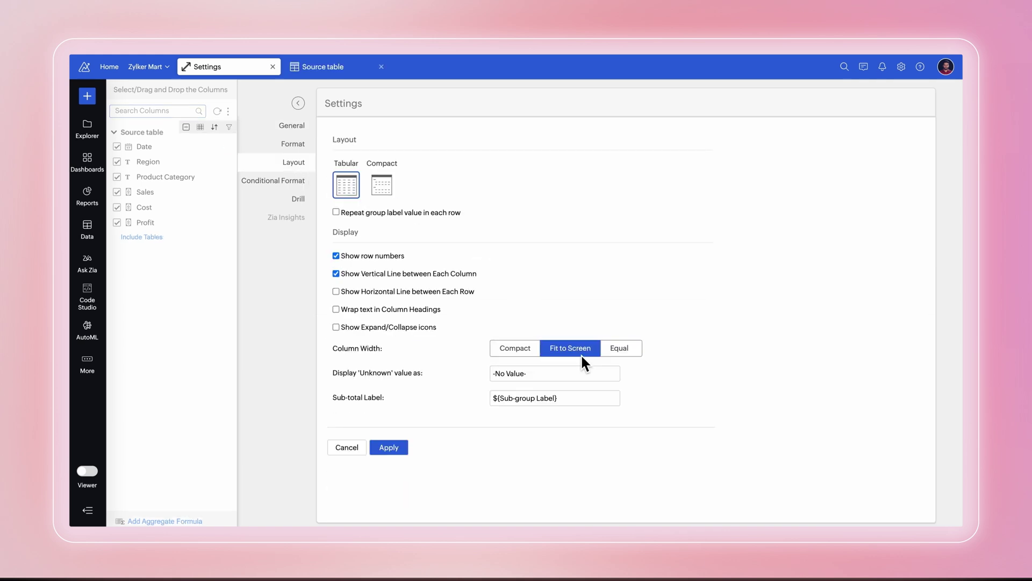
pyautogui.click(389, 448)
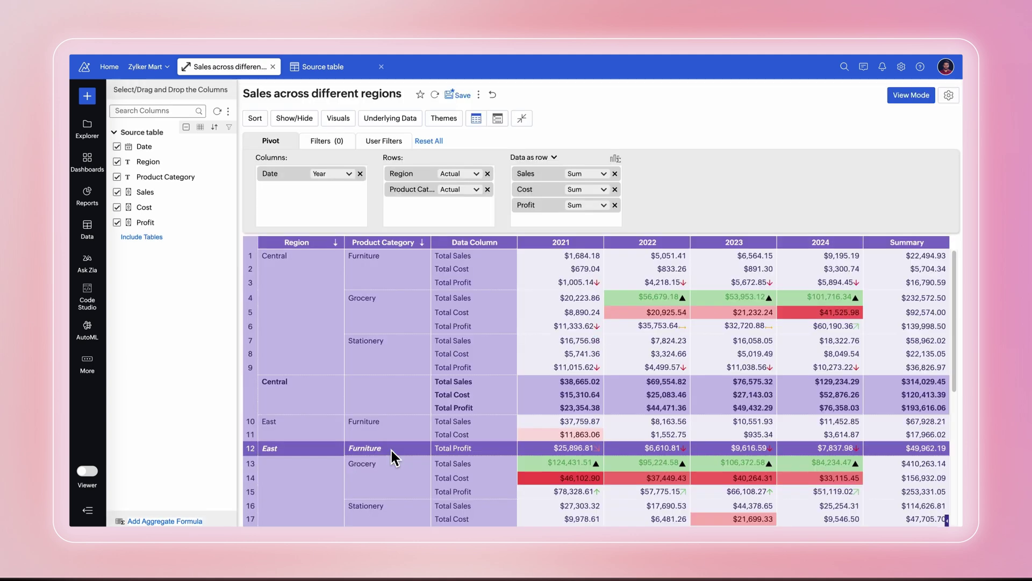
# Step: Show values as Sparkline with Data, then switch to Data Bars With Data
pyautogui.click(338, 121)
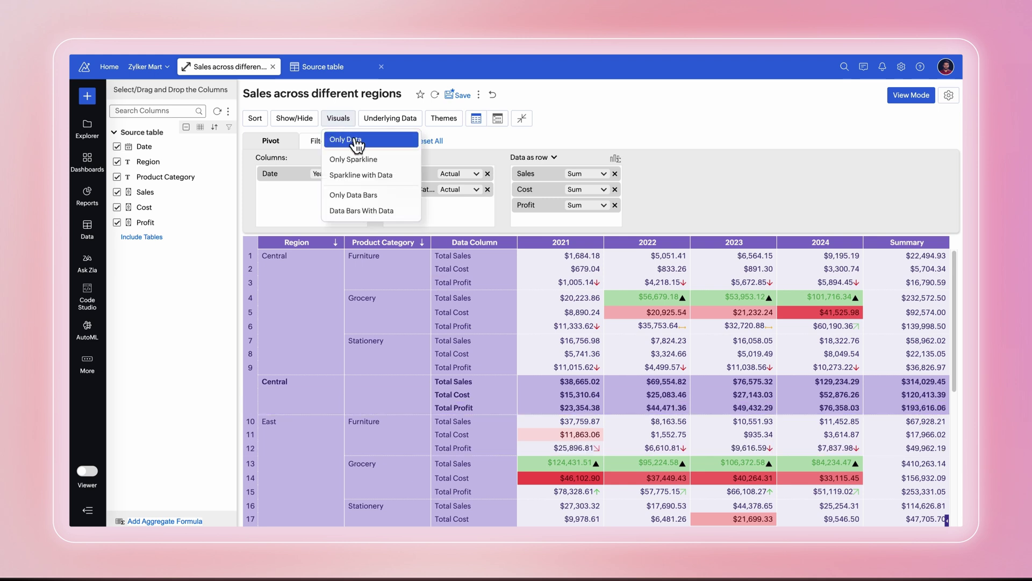
pyautogui.click(364, 174)
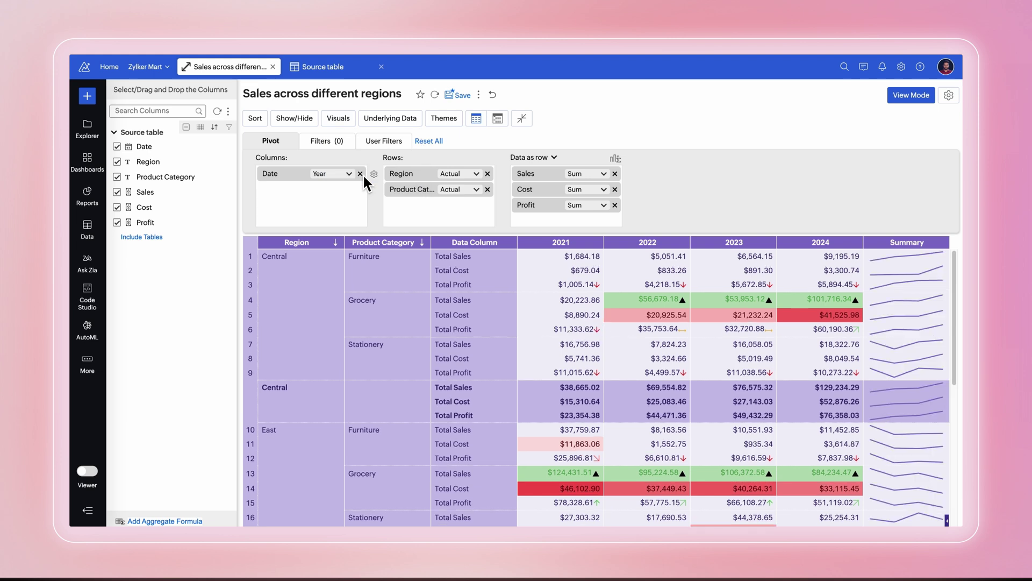
pyautogui.click(339, 118)
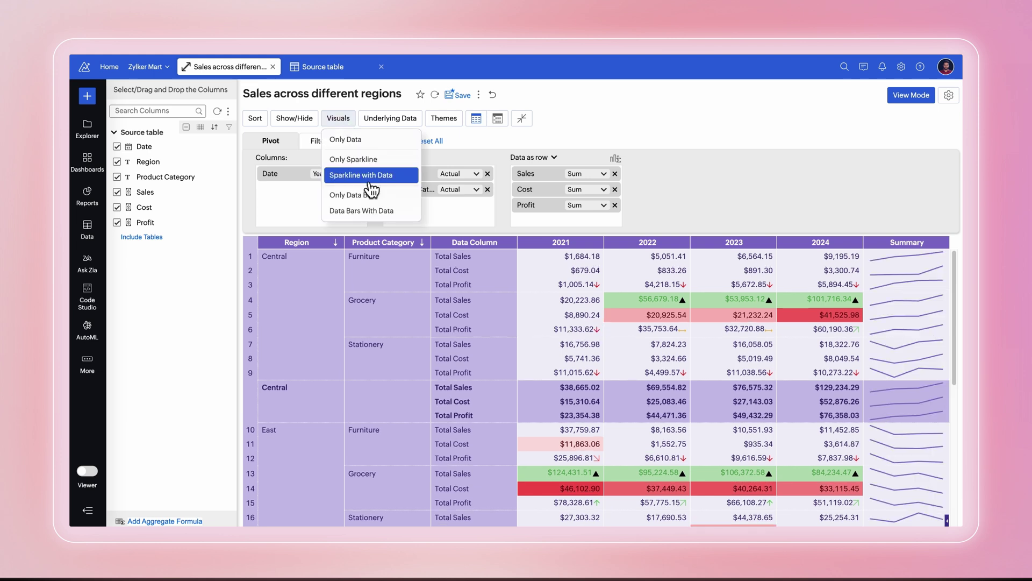
pyautogui.click(379, 211)
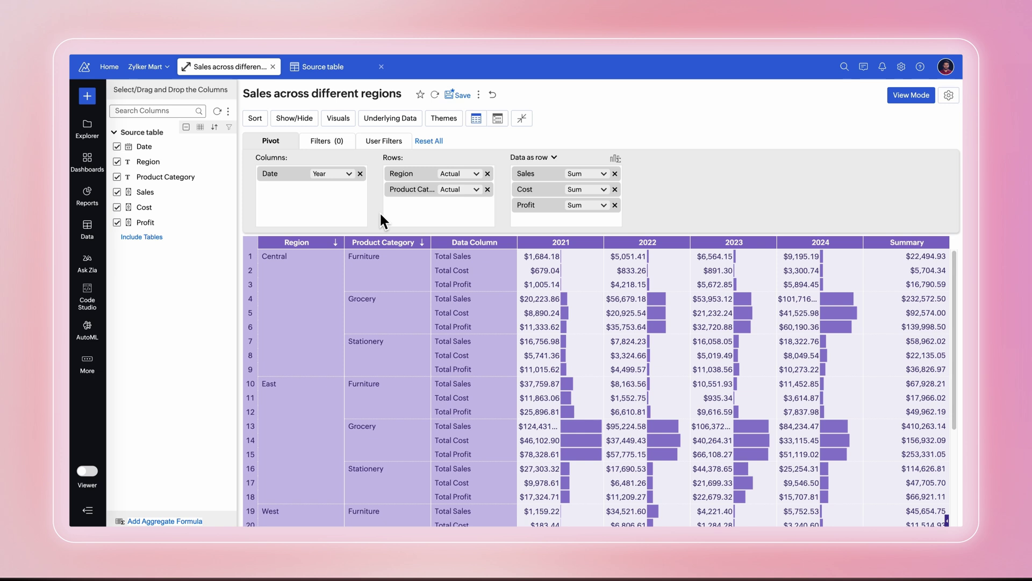
# Step: Switch the report to view mode and bring up its export options from Share
pyautogui.click(896, 98)
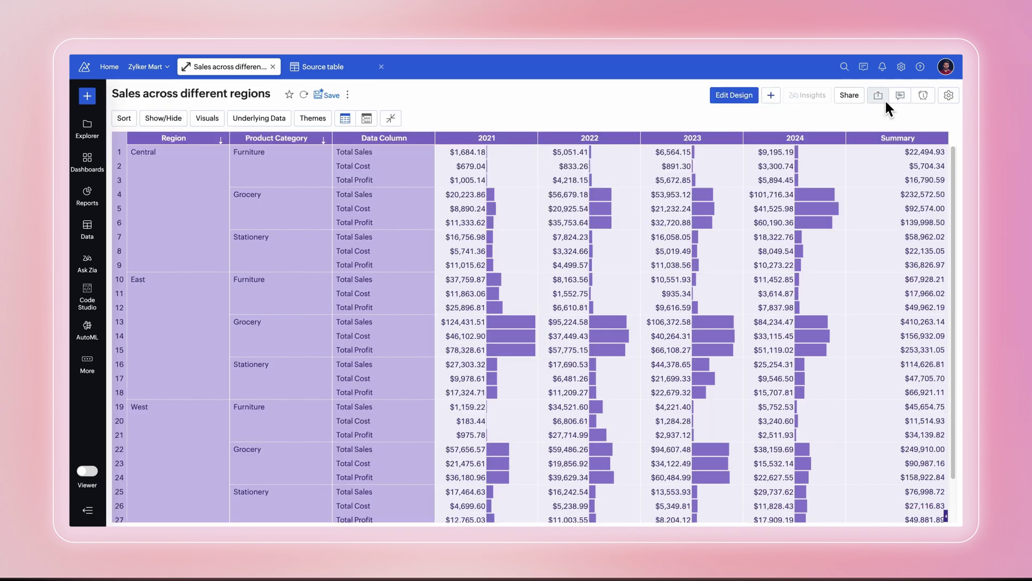
pyautogui.click(850, 96)
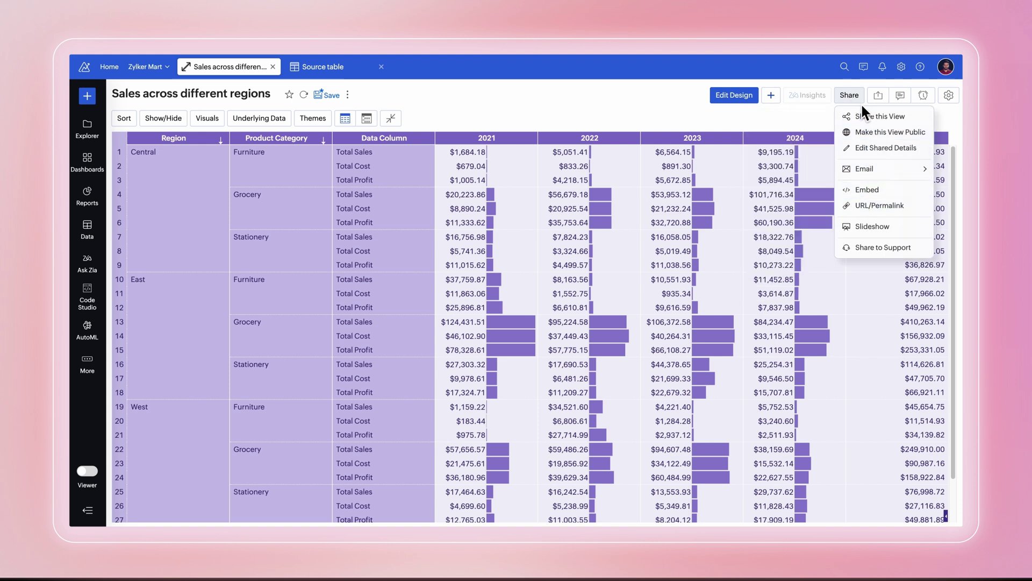
pyautogui.click(880, 97)
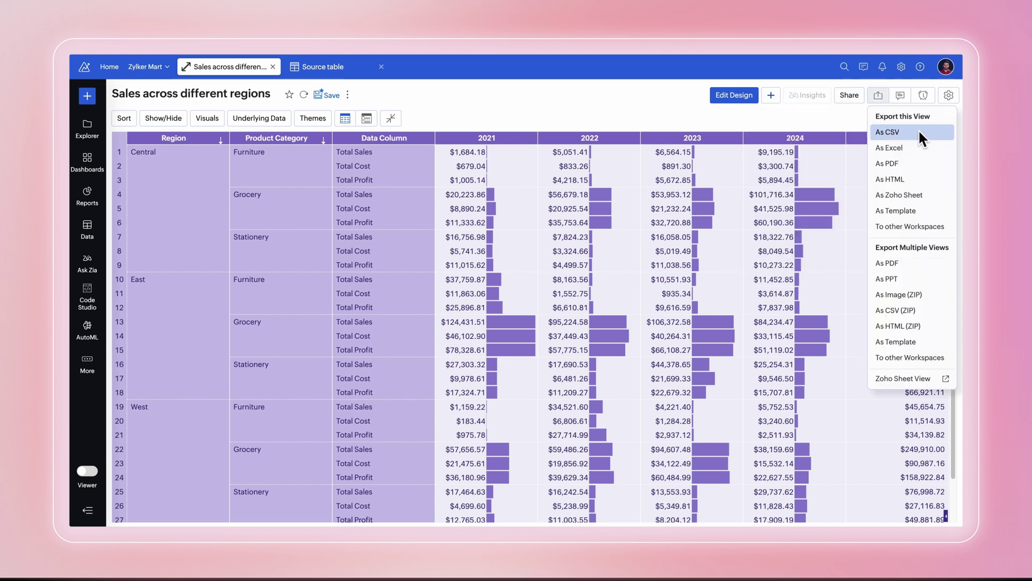